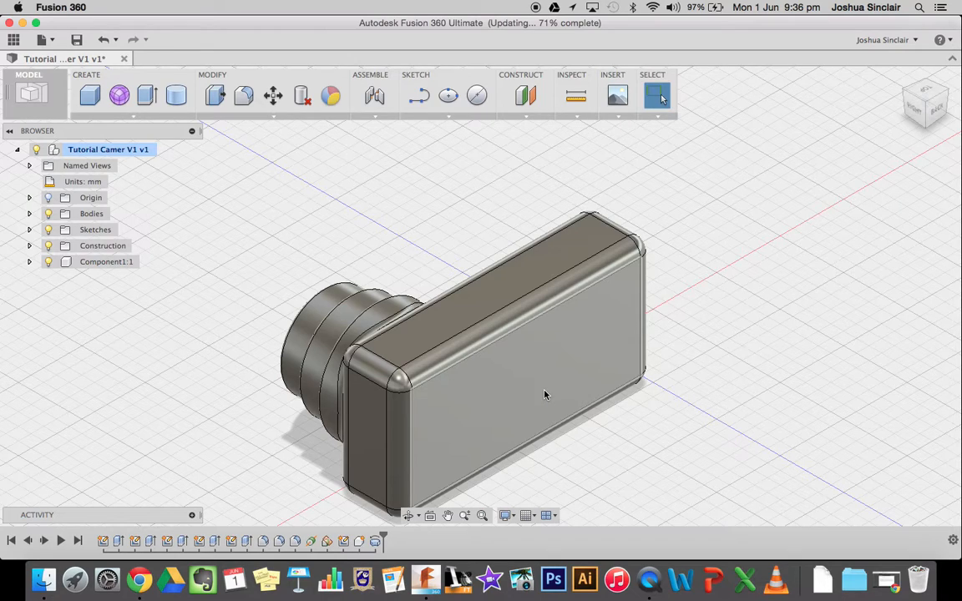
Step: Start a sketch on the camera body's large flat back face
left_click(534, 391)
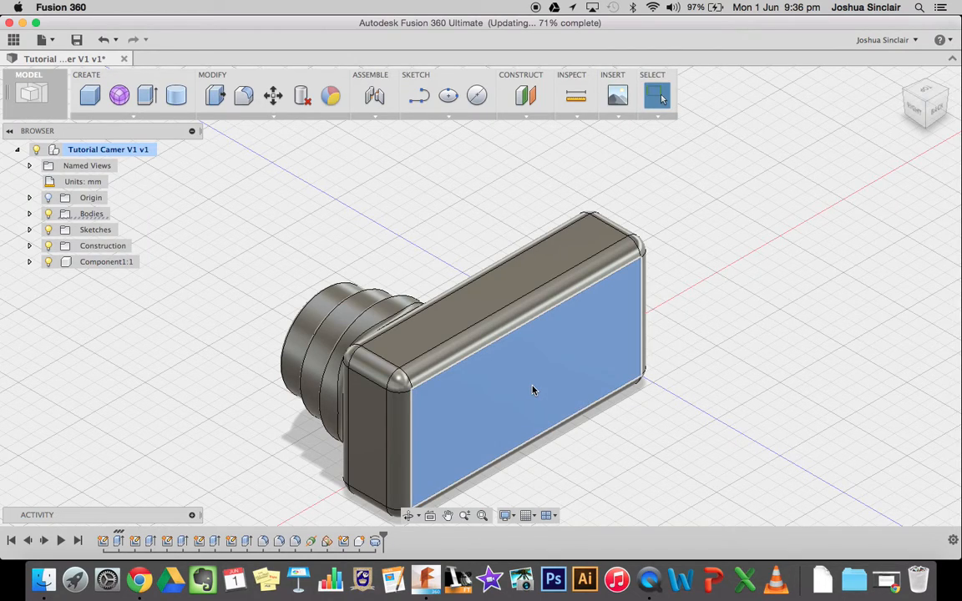
left_click(421, 118)
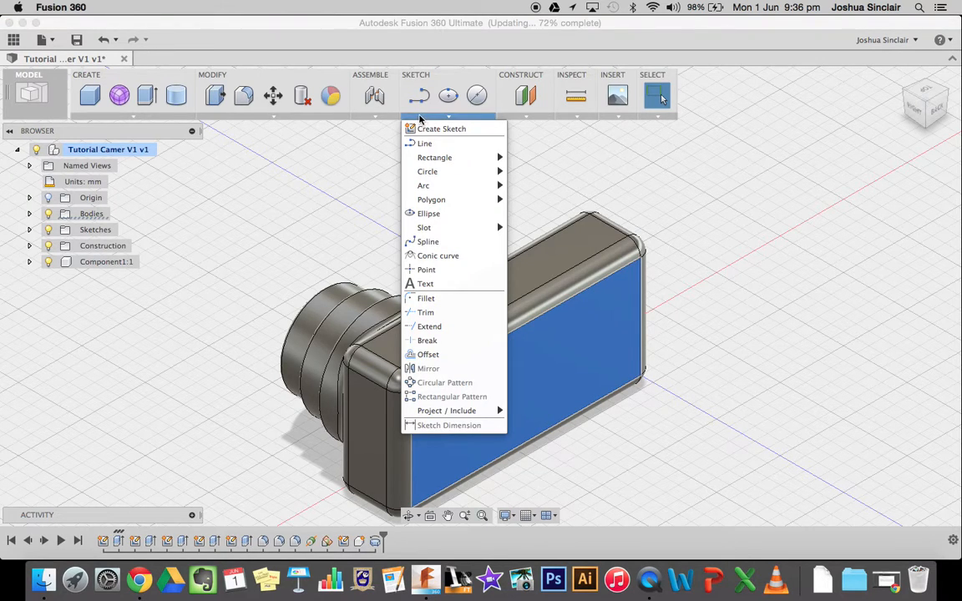
left_click(426, 129)
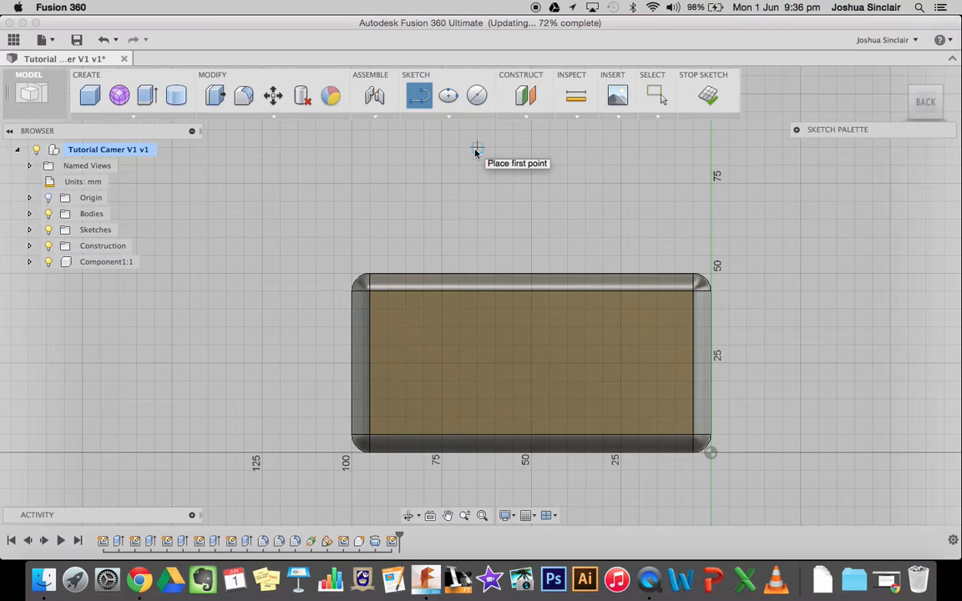
Step: Draw a two-point rectangle 70 mm wide and 40 mm tall from the back face's upper-left corner, and finish the sketch
left_click(442, 117)
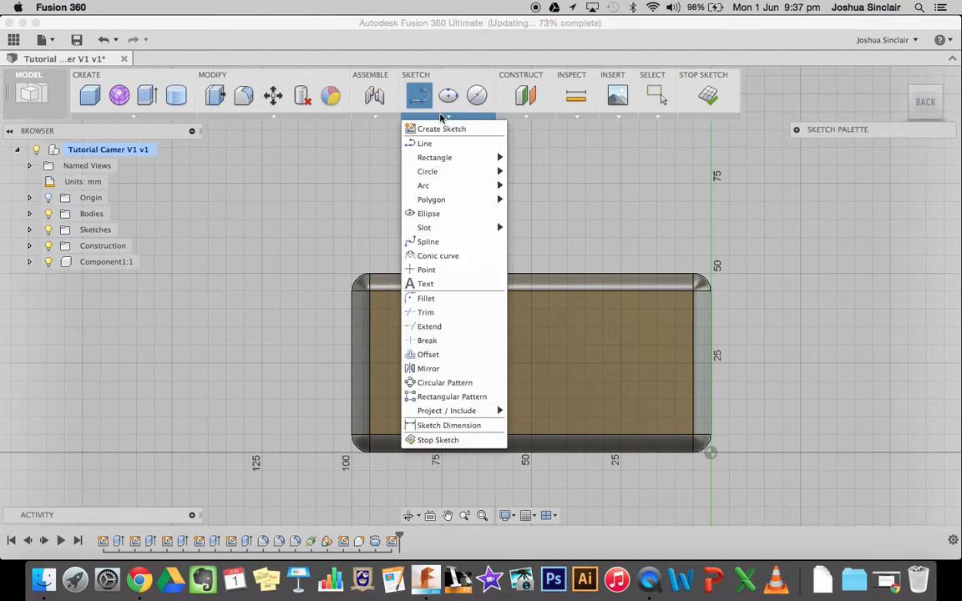
mouse_move(468, 158)
left_click(552, 160)
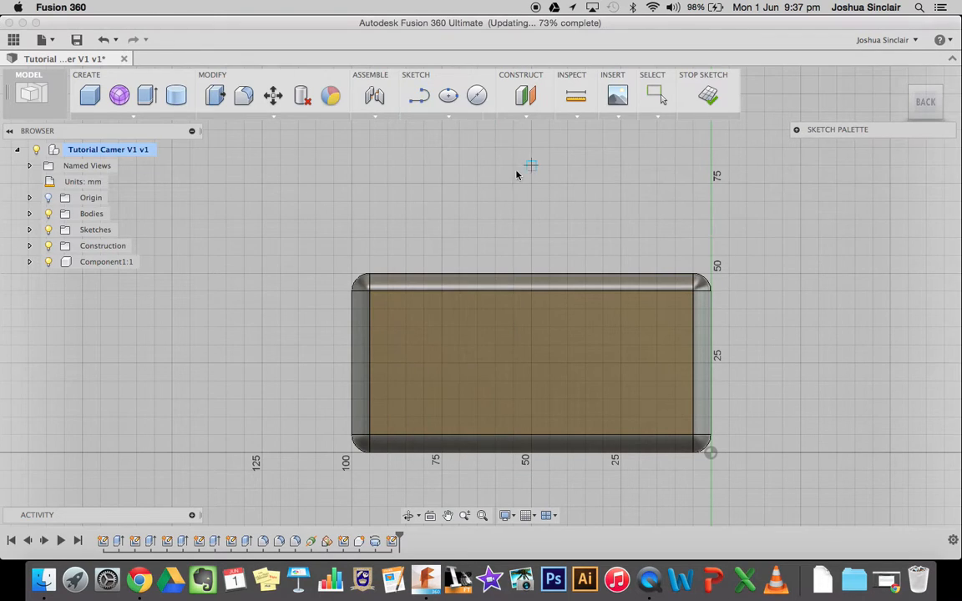
left_click(368, 293)
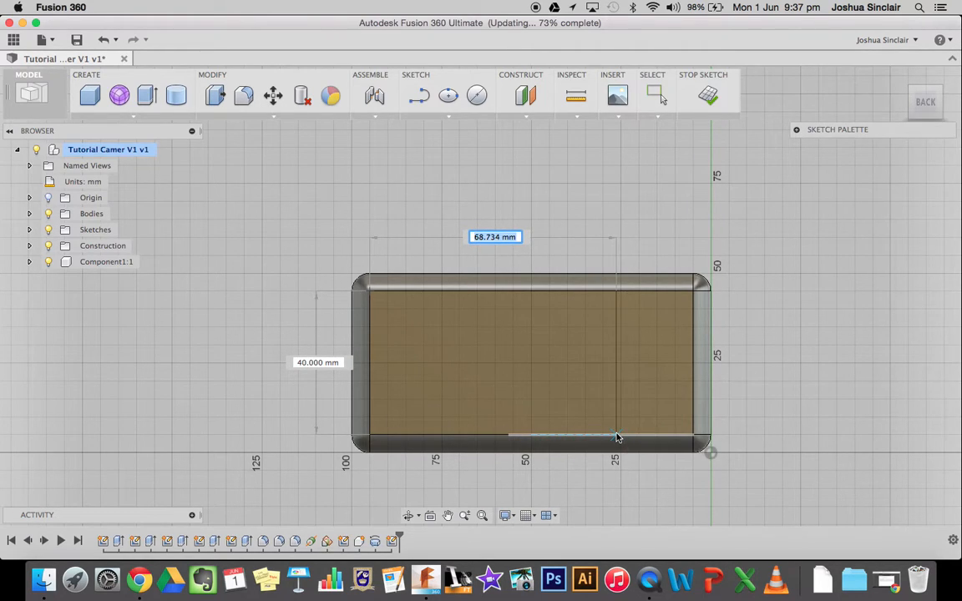
key("Tab")
key("Tab")
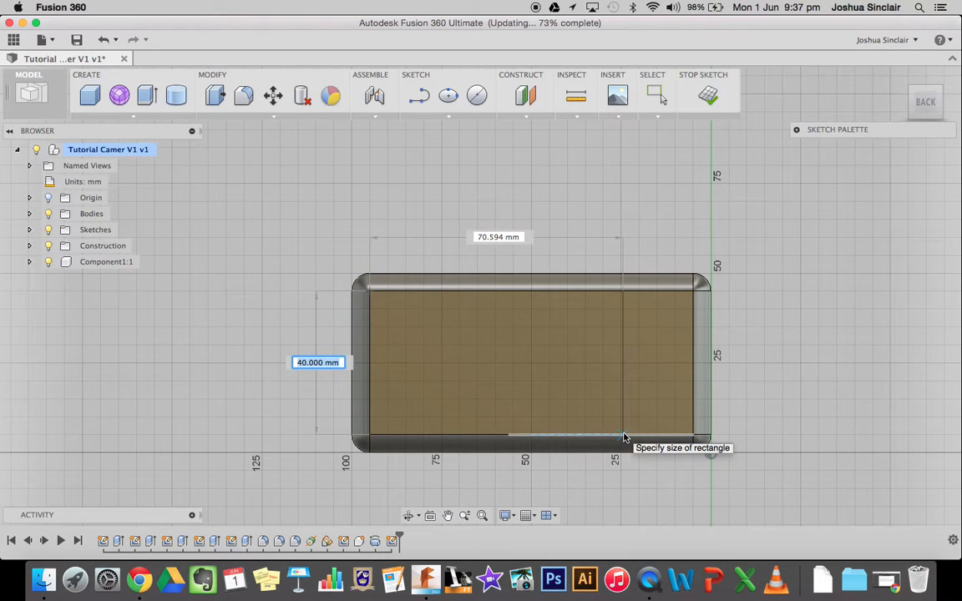
type("70")
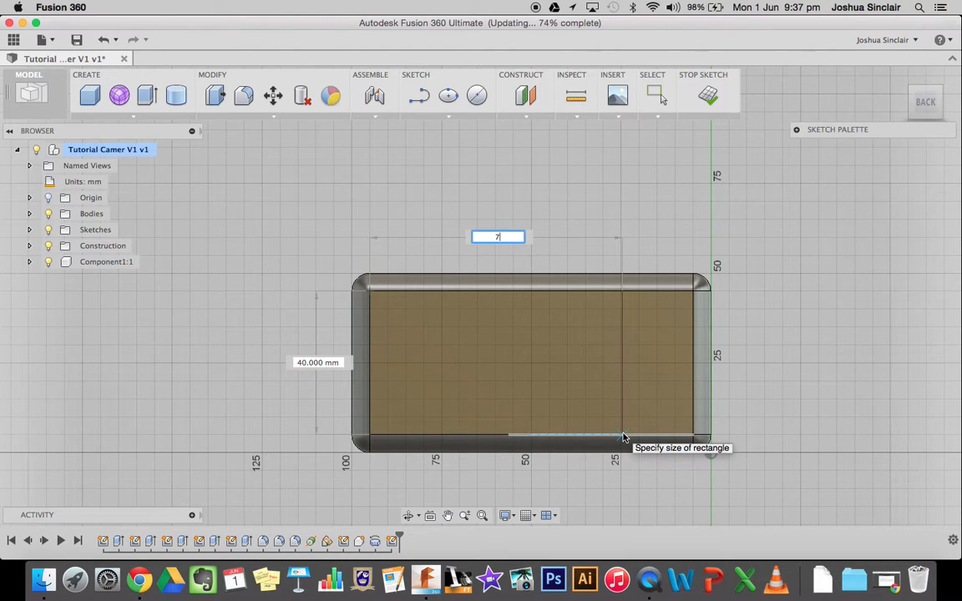
key("Tab")
key("Return")
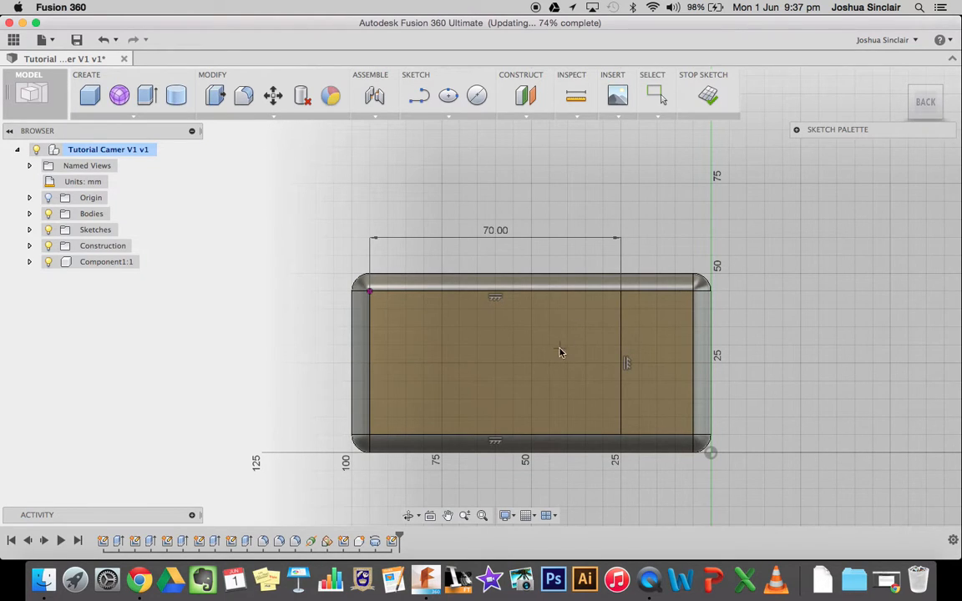
left_click(721, 89)
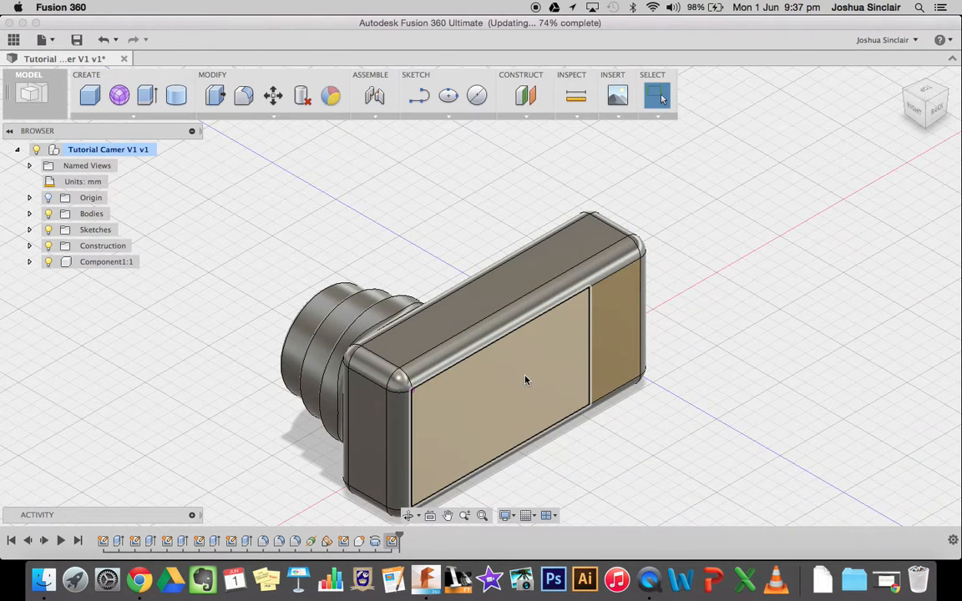
Step: Extrude the 70 mm wide rectangle by -1 mm to cut a shallow screen recess into the camera's back
left_click(526, 380)
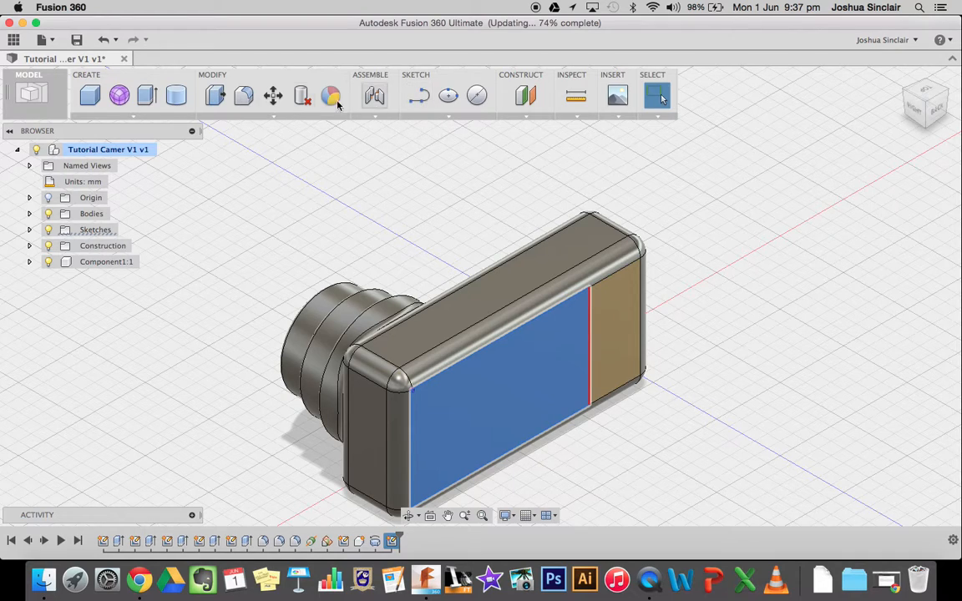
left_click(155, 99)
mouse_move(511, 403)
left_mouse_down()
mouse_move(545, 418)
mouse_move(495, 398)
left_mouse_up()
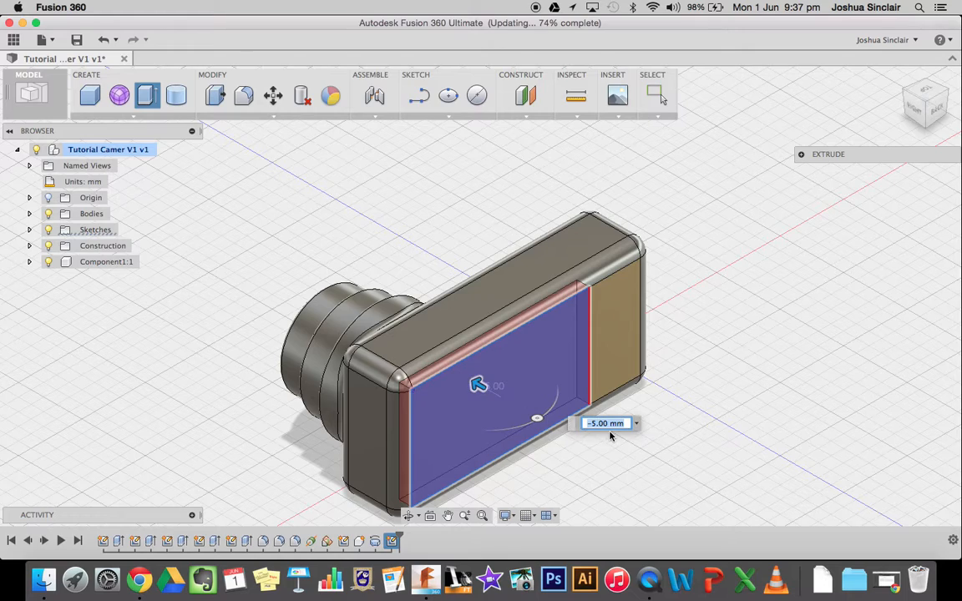
left_click(598, 424)
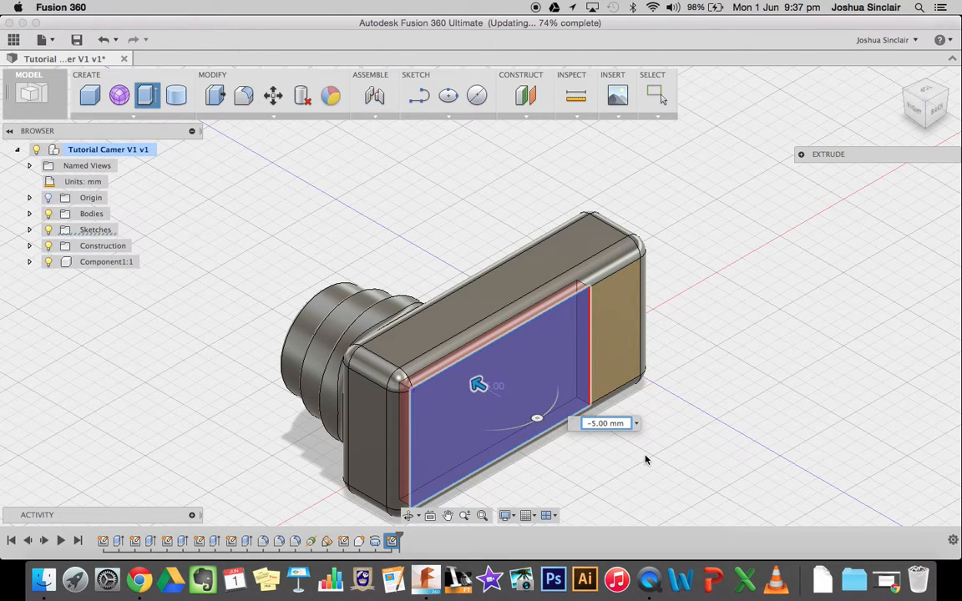
type("1")
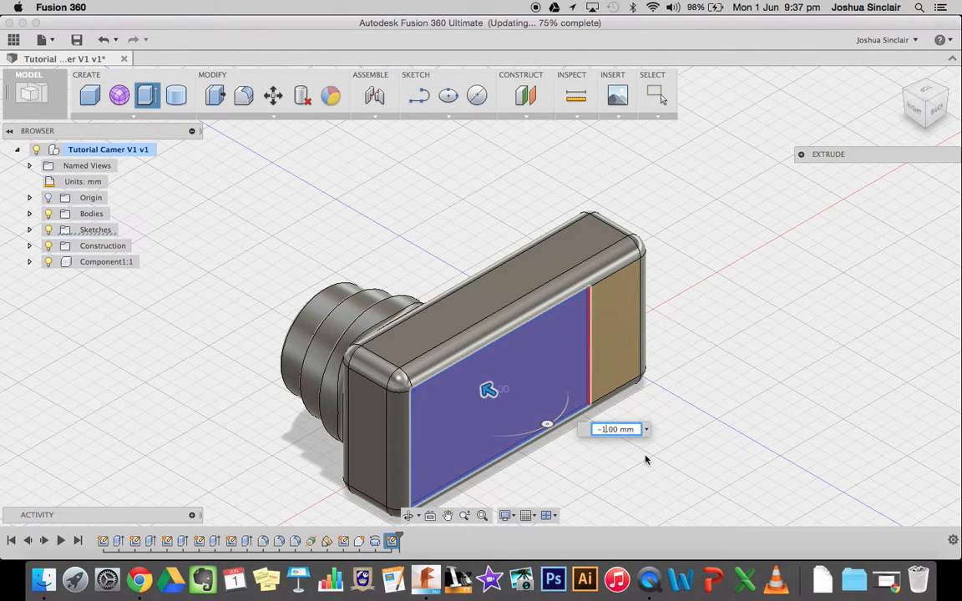
key("Return")
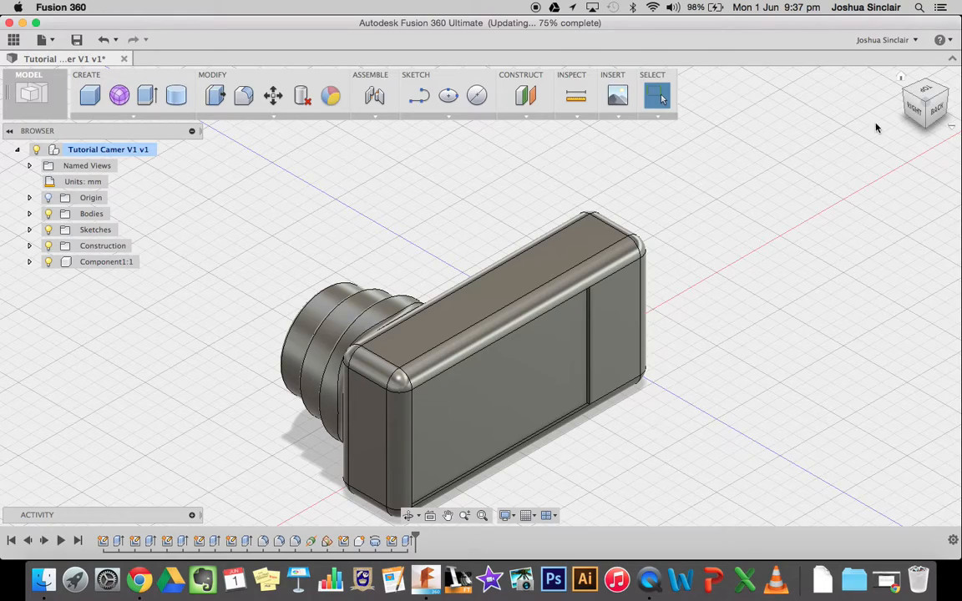
Step: Fillet the four outer edges of the screen recess with a constant 0.5 mm radius
left_click(947, 95)
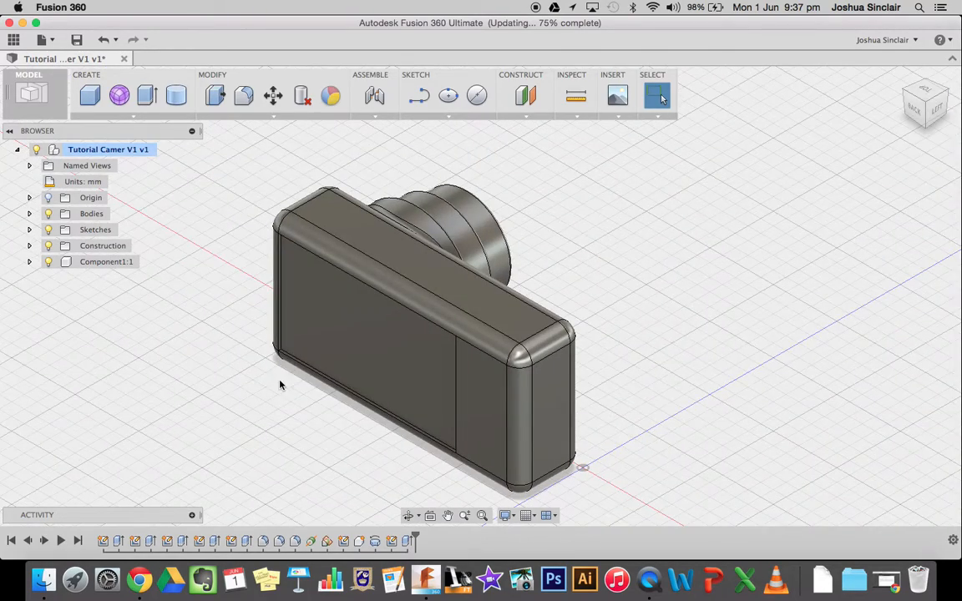
scroll(302, 348, "up", 5)
scroll(306, 345, "up", 5)
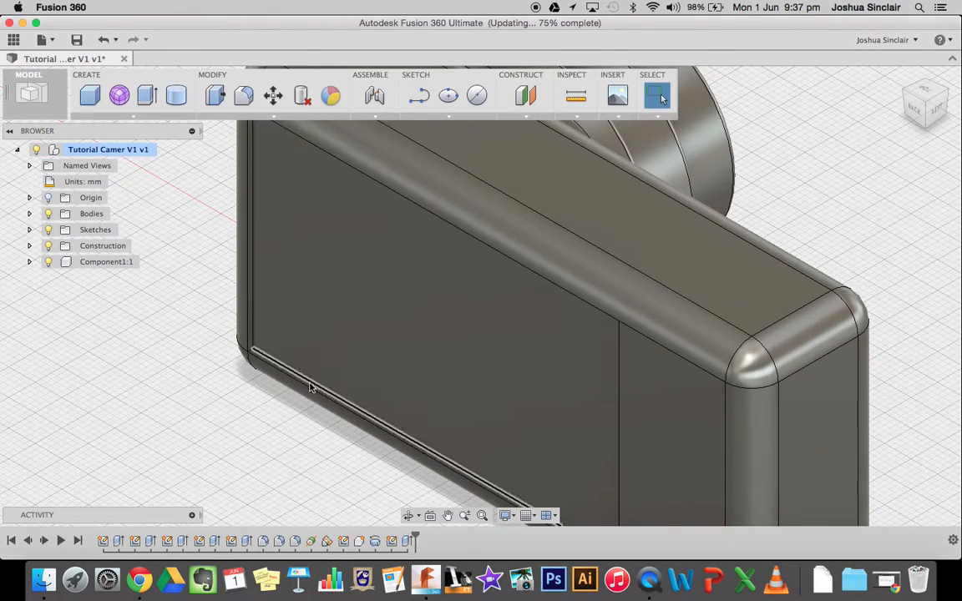
scroll(282, 378, "down", 5)
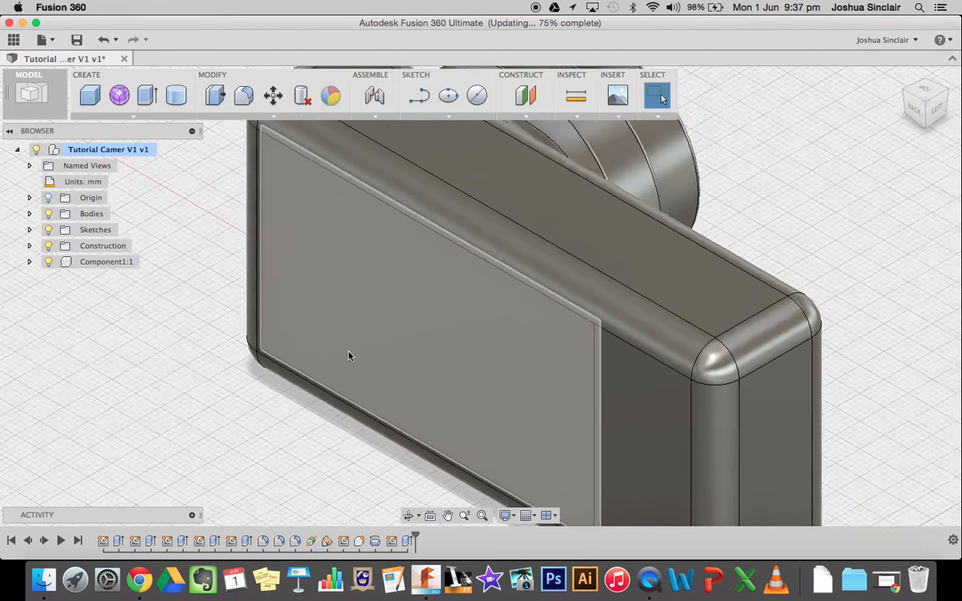
scroll(325, 381, "up", 3)
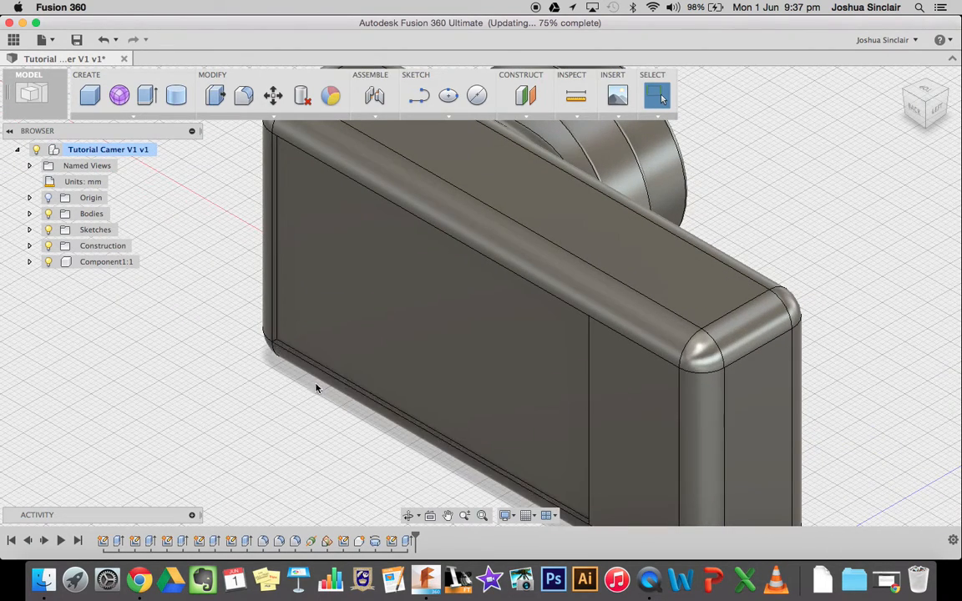
left_click(244, 96)
left_click(276, 275)
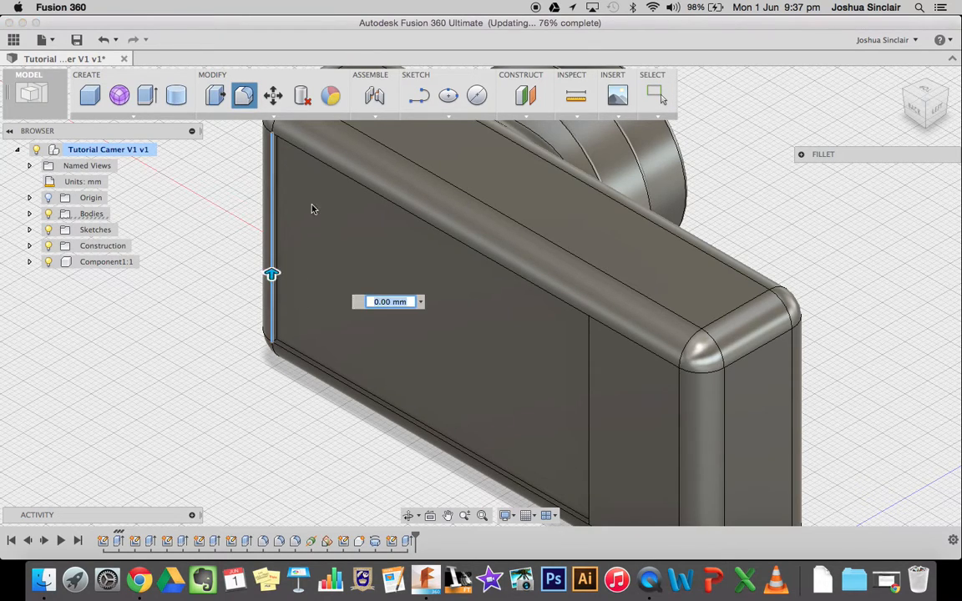
left_click(351, 182)
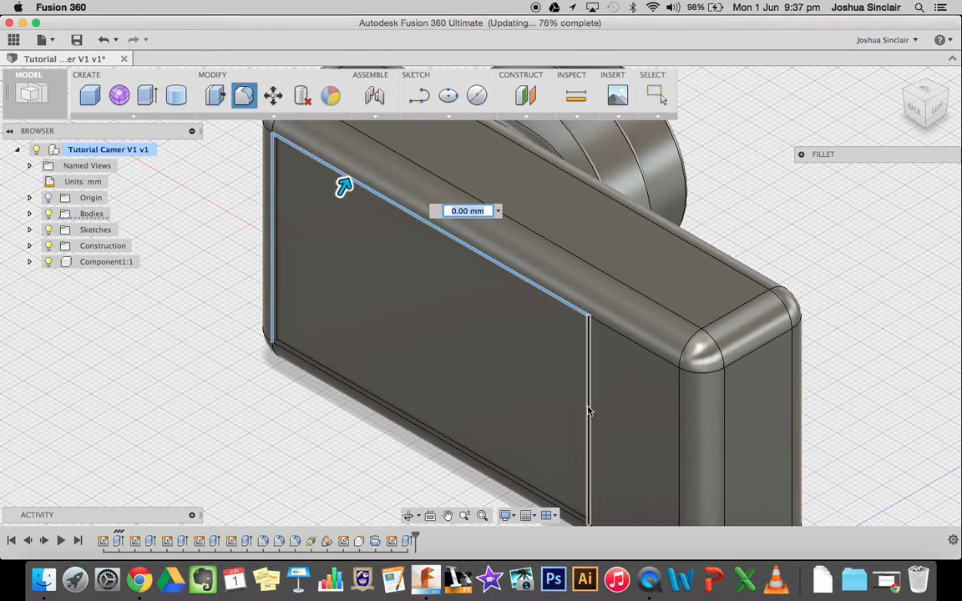
left_click(588, 408)
left_click(378, 404)
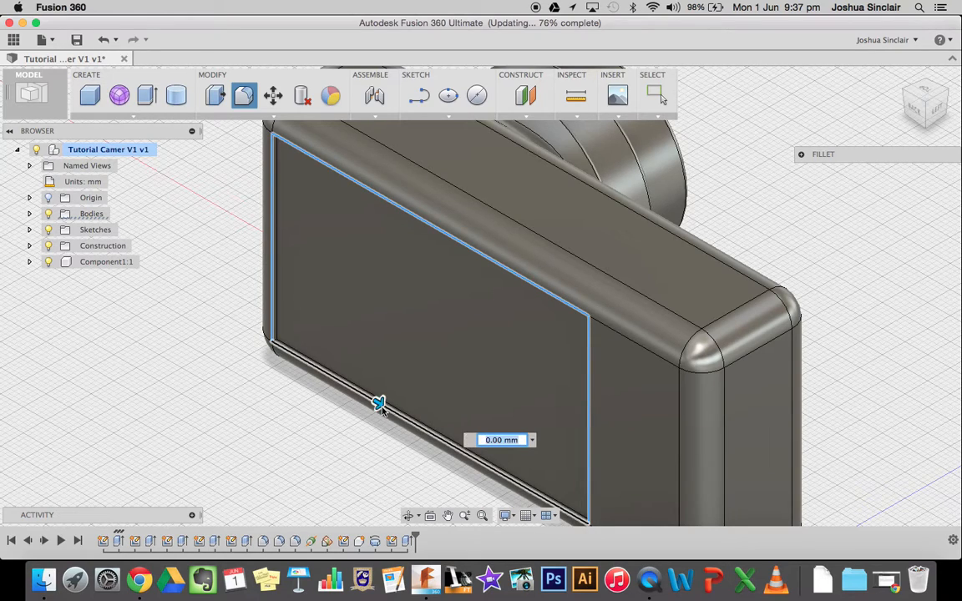
left_click(801, 154)
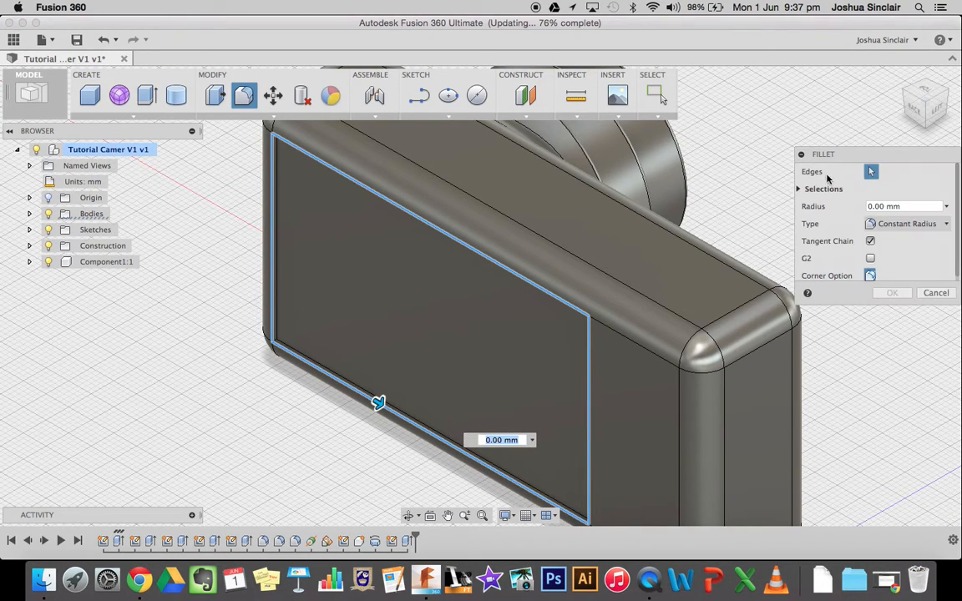
left_click(873, 206)
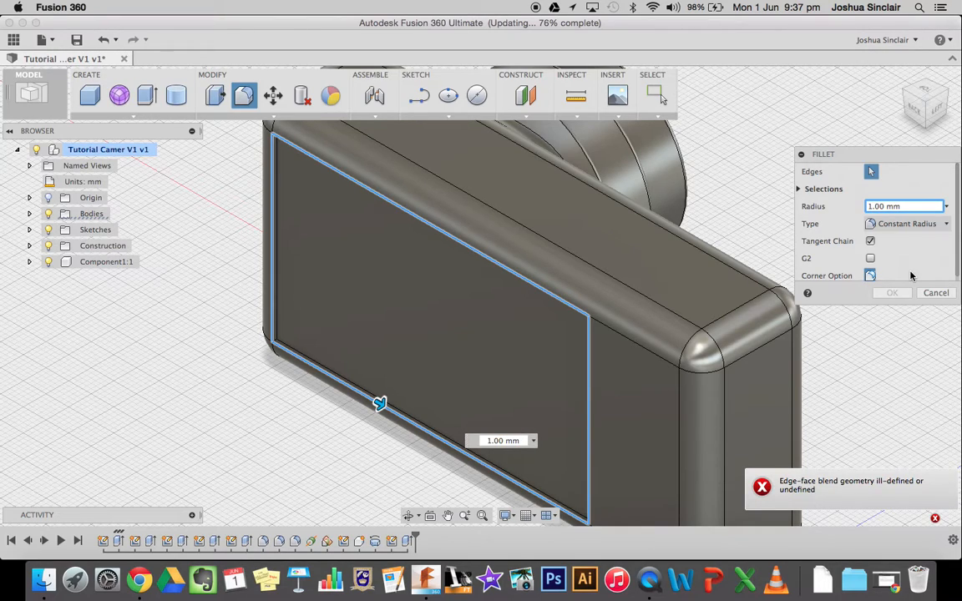
key("BackSpace")
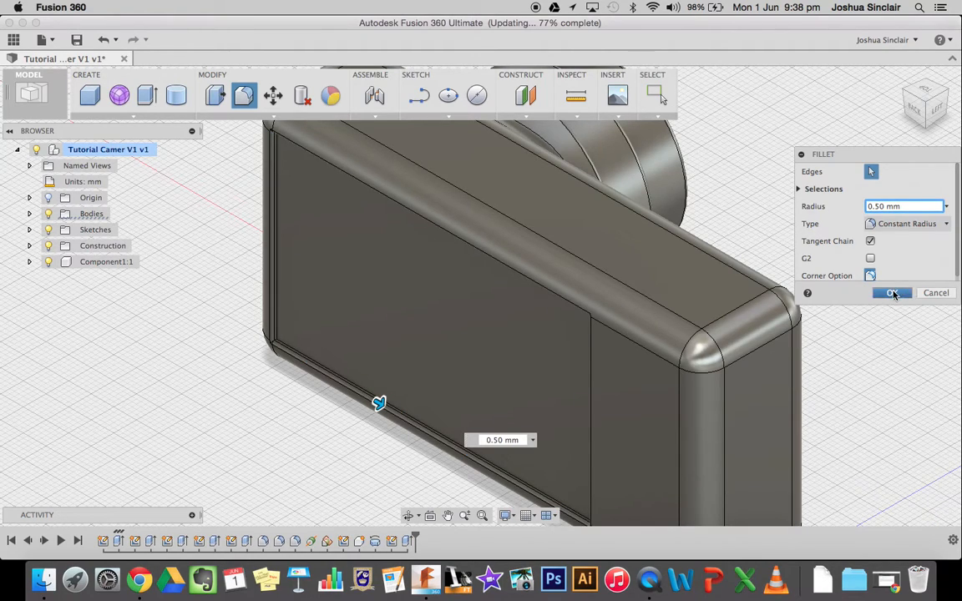
left_click(892, 292)
Step: Examine the filleted screen recess and the narrow flat area beside it on the camera's back
scroll(466, 389, "up", 5)
scroll(466, 389, "down", 5)
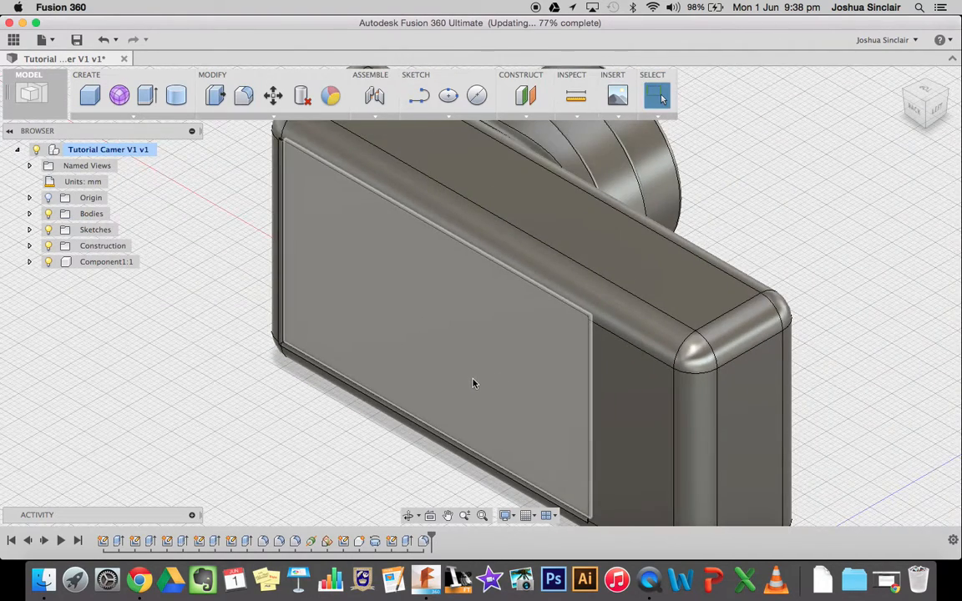
scroll(440, 409, "up", 3)
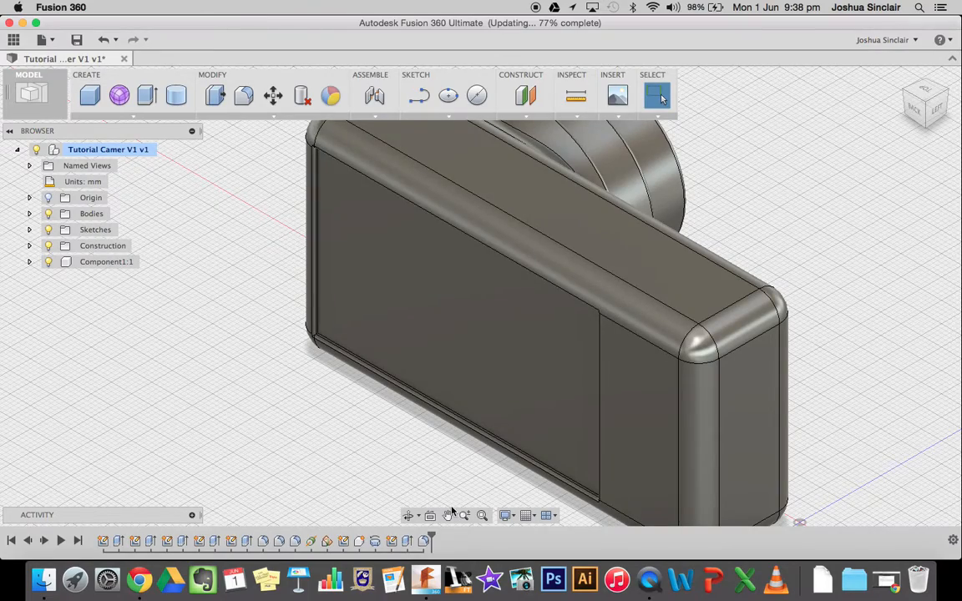
left_click(447, 515)
left_click(406, 515)
left_click_drag(464, 380, 491, 422)
key("Escape")
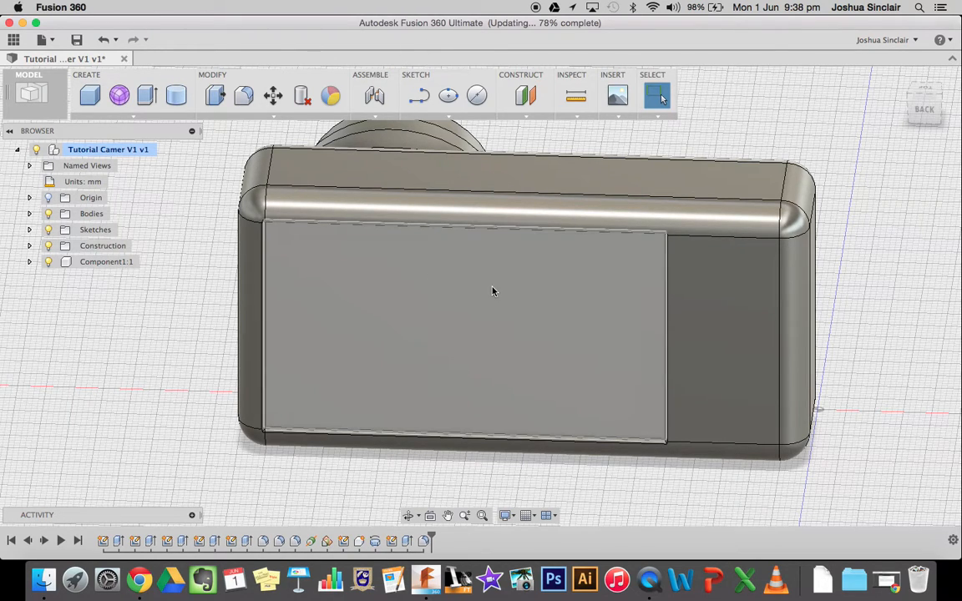
middle_click_drag(622, 375, 721, 384, "shift")
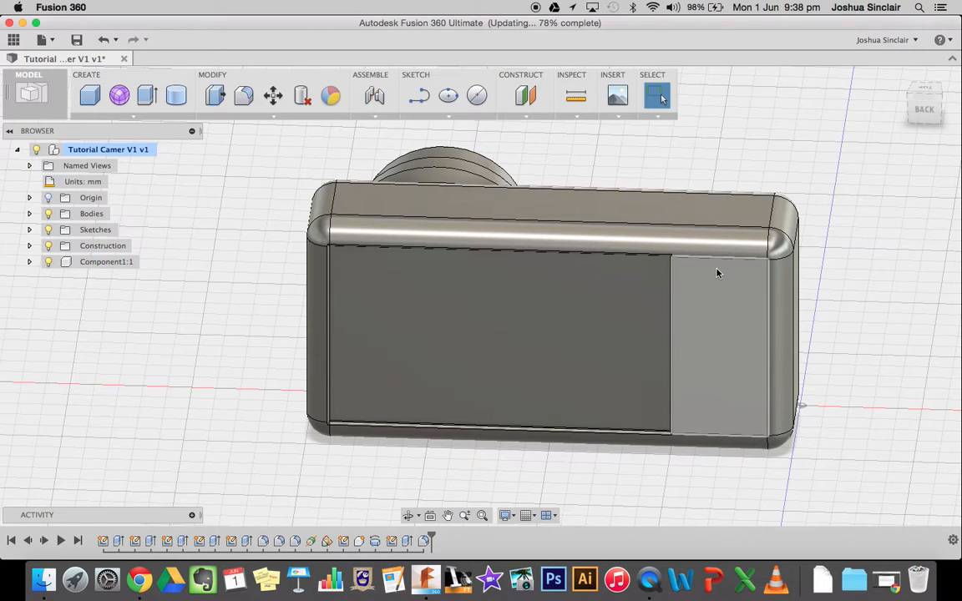
scroll(719, 279, "up", 3)
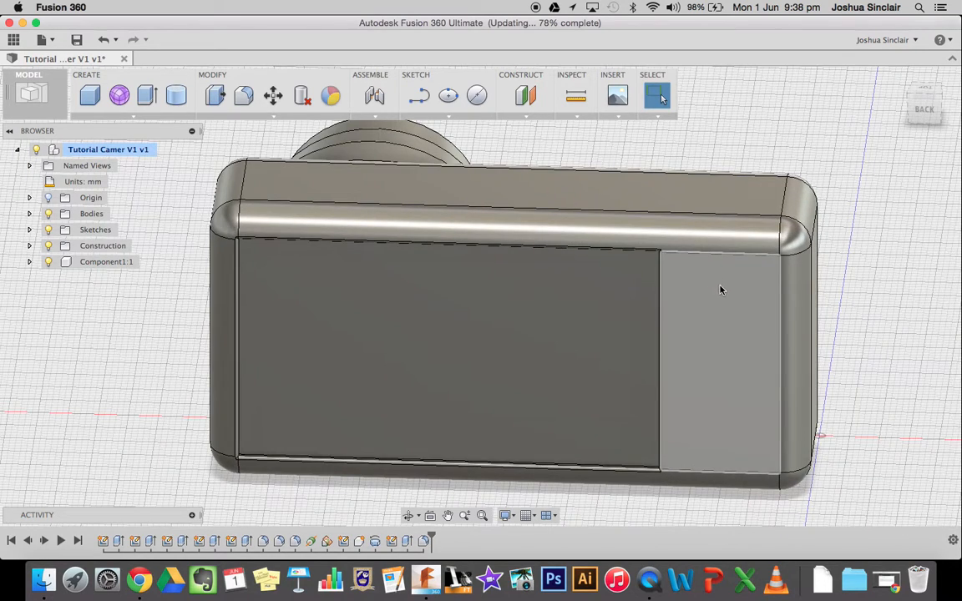
scroll(719, 301, "down", 4)
left_click(722, 306)
double_click(720, 301)
left_click(849, 323)
double_click(709, 329)
left_click(848, 323)
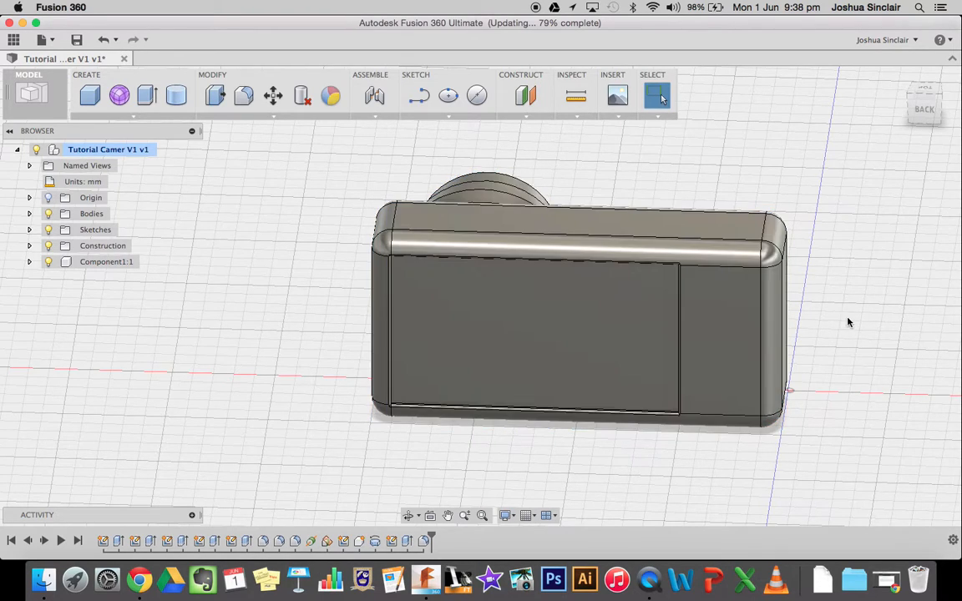
Step: Sketch two 8 mm center-diameter circles side by side near the upper end of the narrow back face beside the screen
left_click(722, 330)
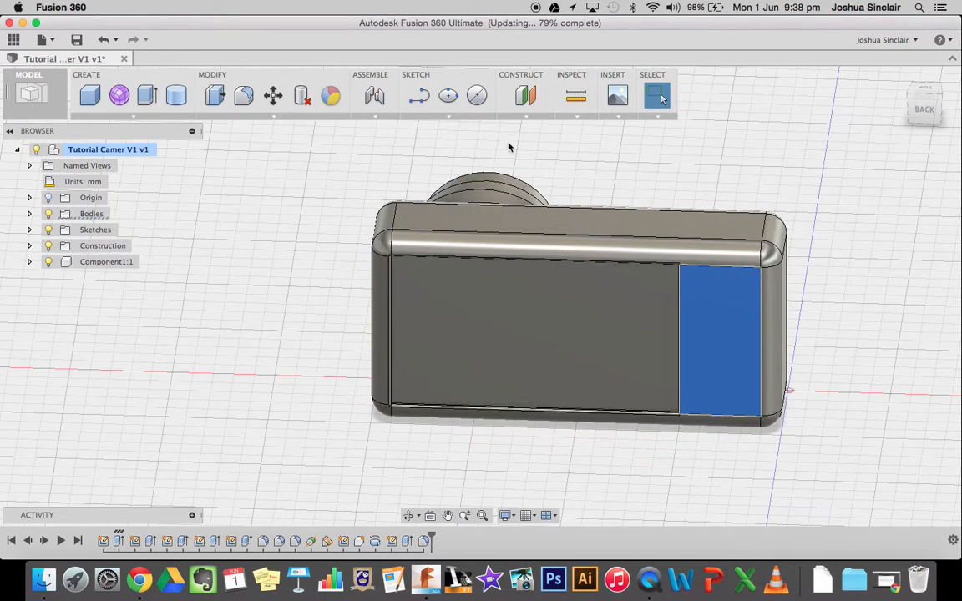
left_click(478, 97)
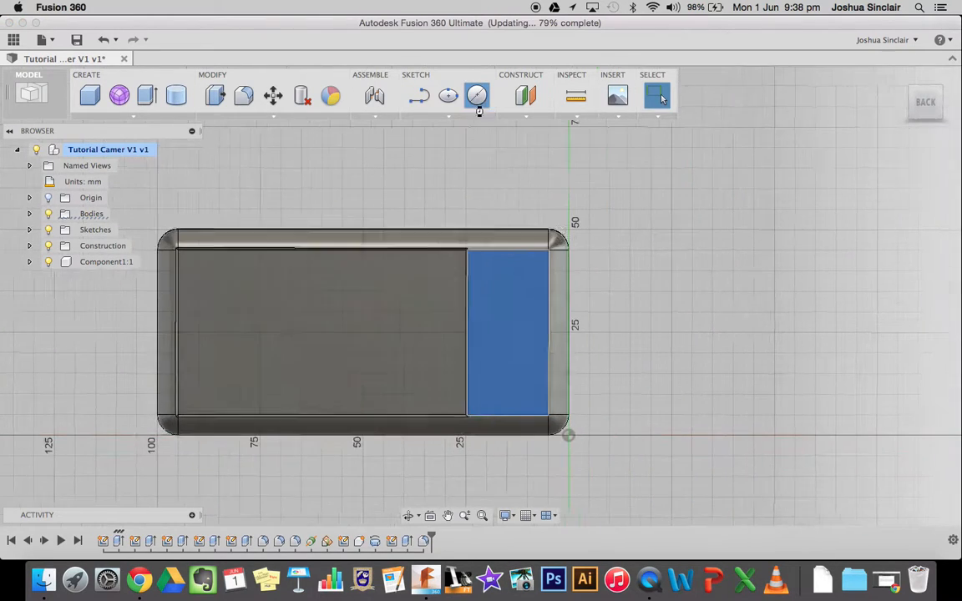
scroll(505, 279, "up", 3)
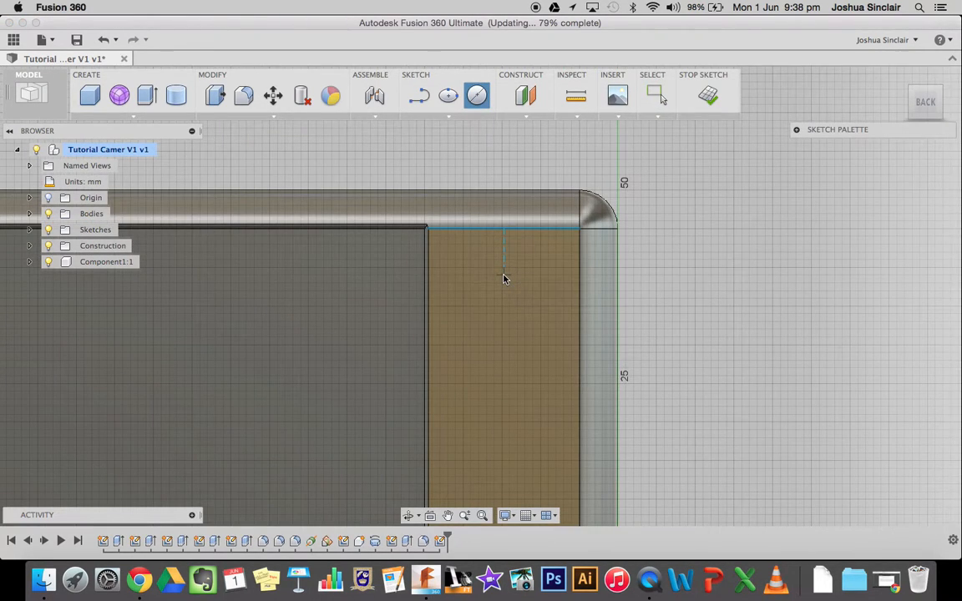
left_click(445, 119)
mouse_move(435, 144)
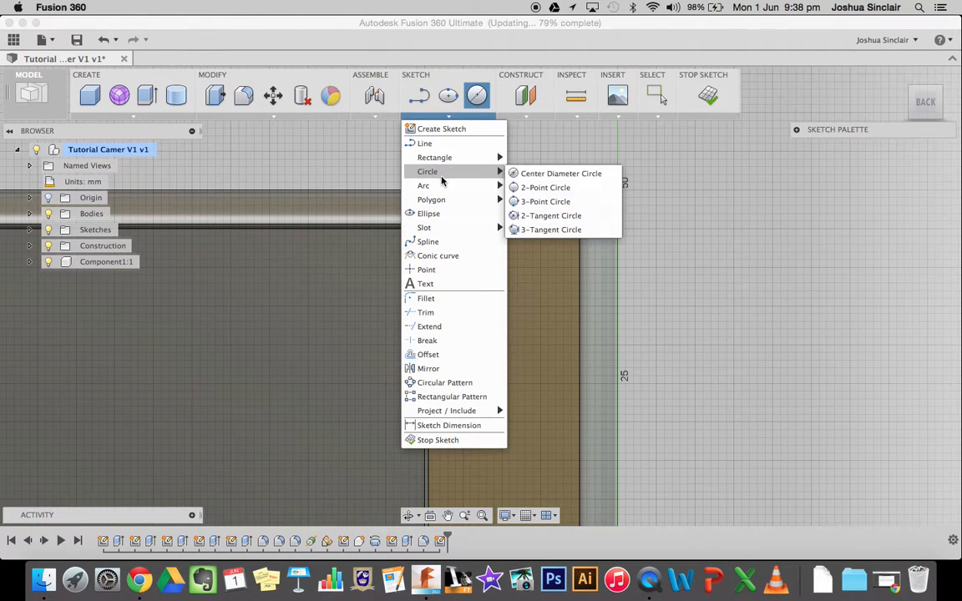
left_click(547, 174)
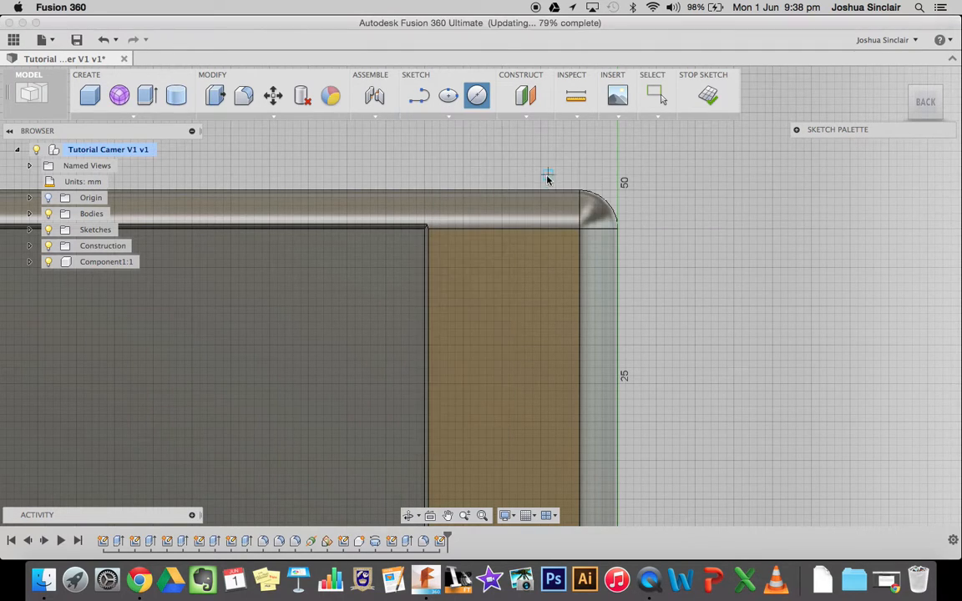
left_click(463, 269)
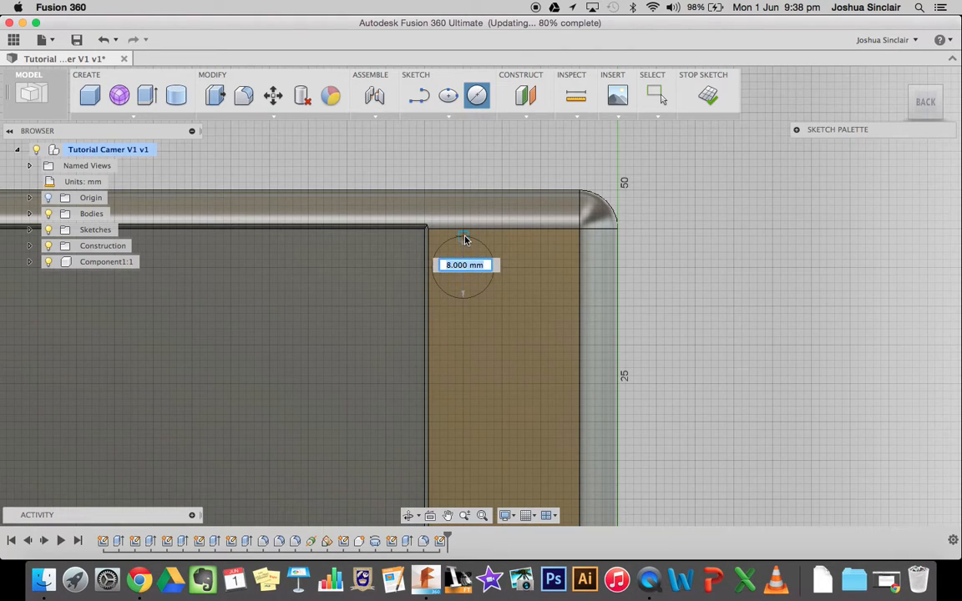
left_click(465, 237)
left_click(540, 268)
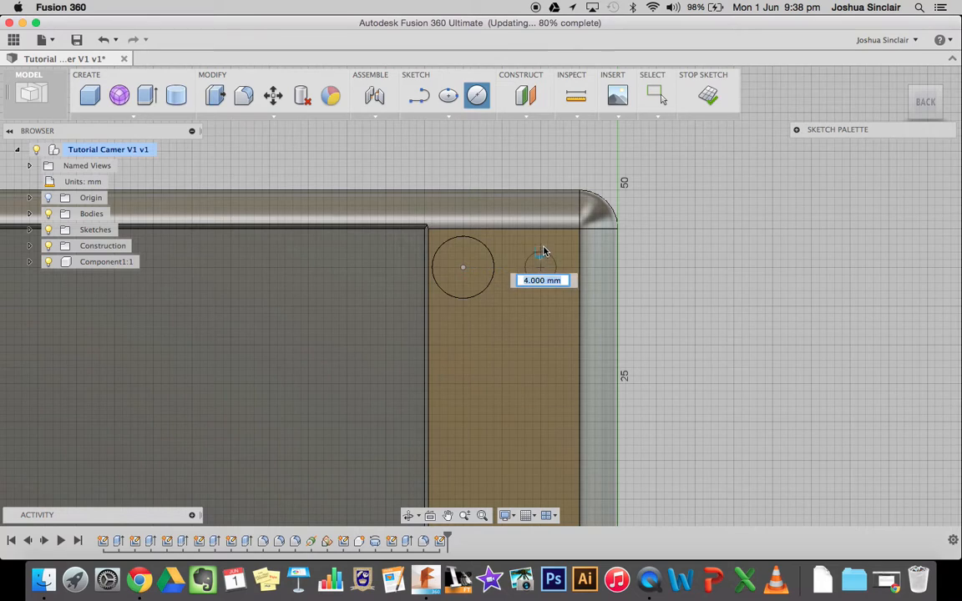
left_click(542, 238)
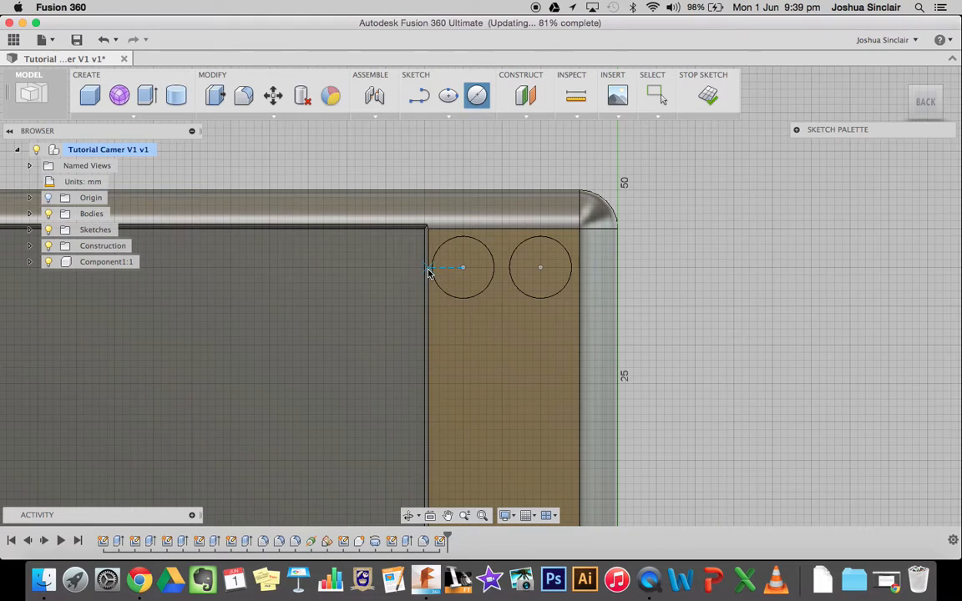
Step: Trim away the circle nearest the screen recess
left_click(444, 117)
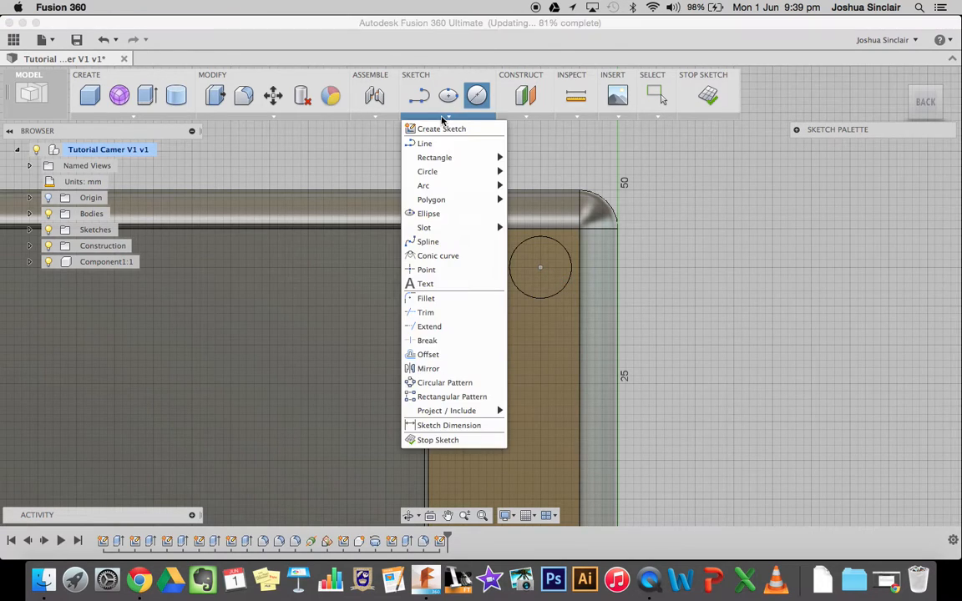
left_click(432, 338)
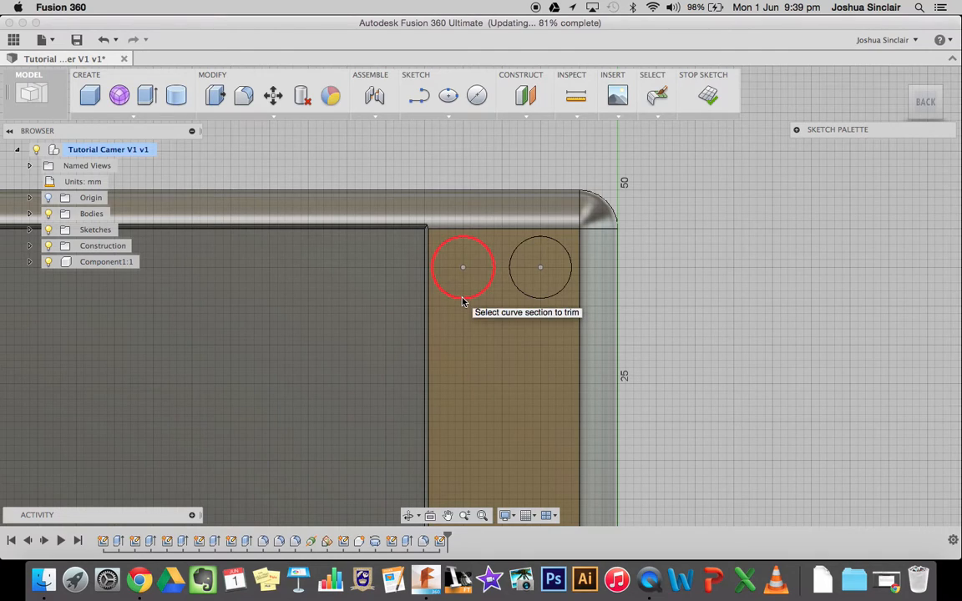
left_click(472, 299)
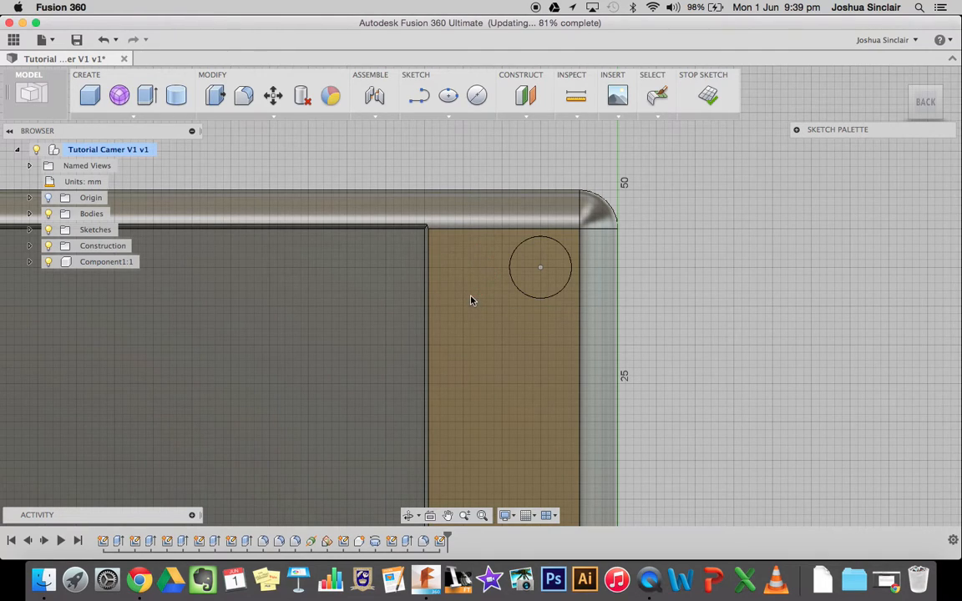
Step: Redraw the 8 mm circle slightly farther from the screen's edge, level with the remaining circle, and finish the sketch
left_click(477, 95)
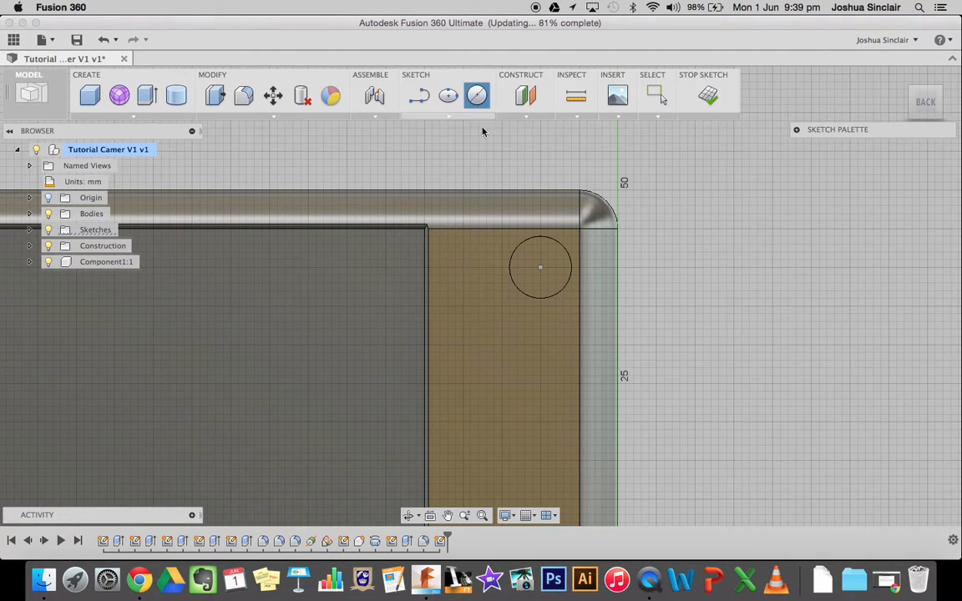
left_click(470, 268)
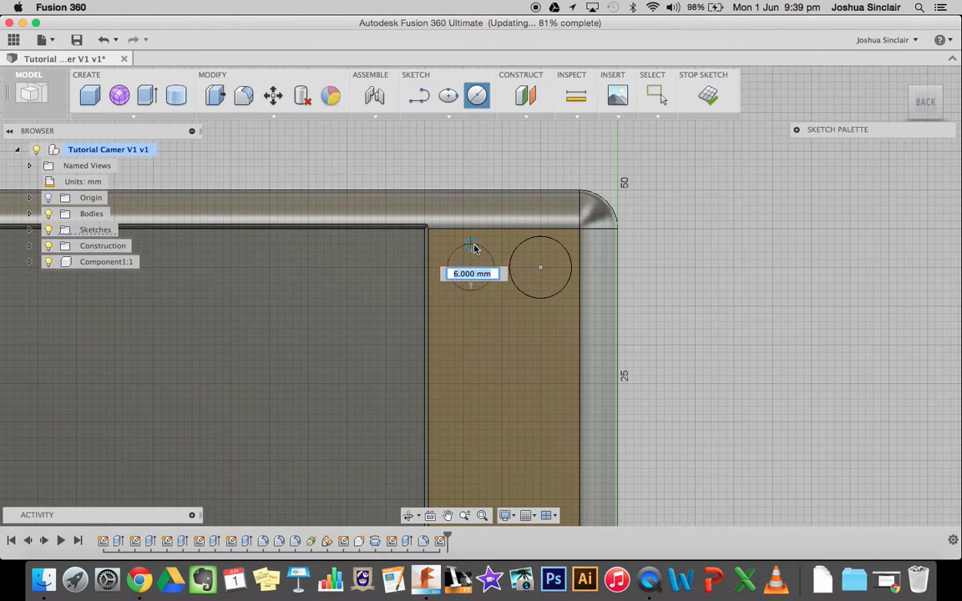
left_click(473, 239)
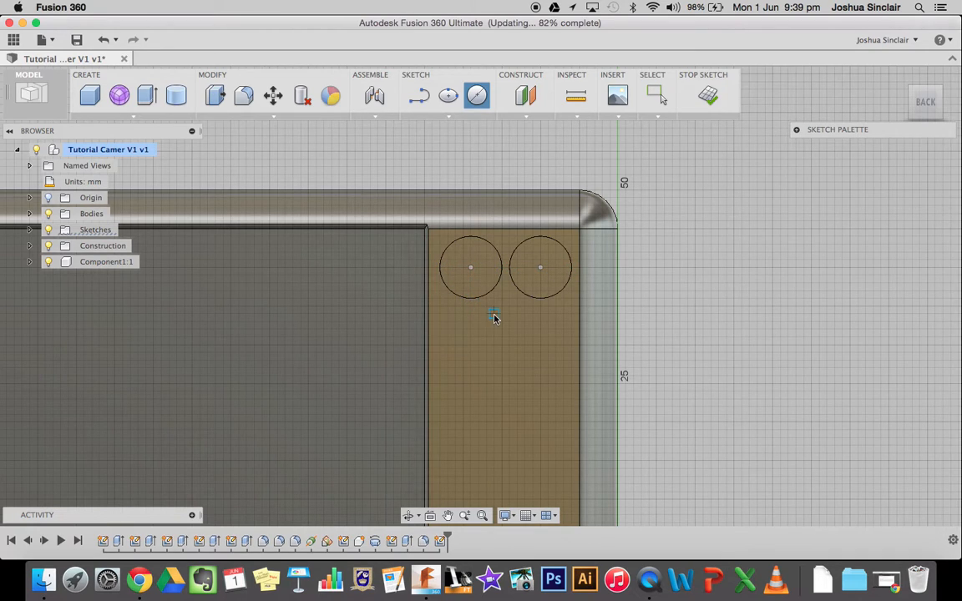
left_click(708, 96)
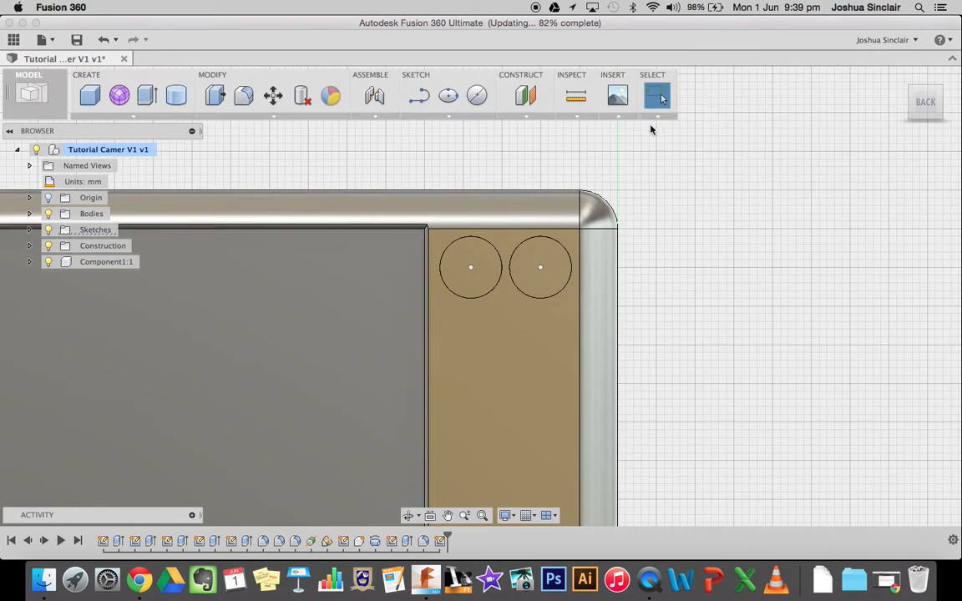
Step: Extrude both circles 2 mm outward from the camera's back to form two round buttons
left_click(902, 79)
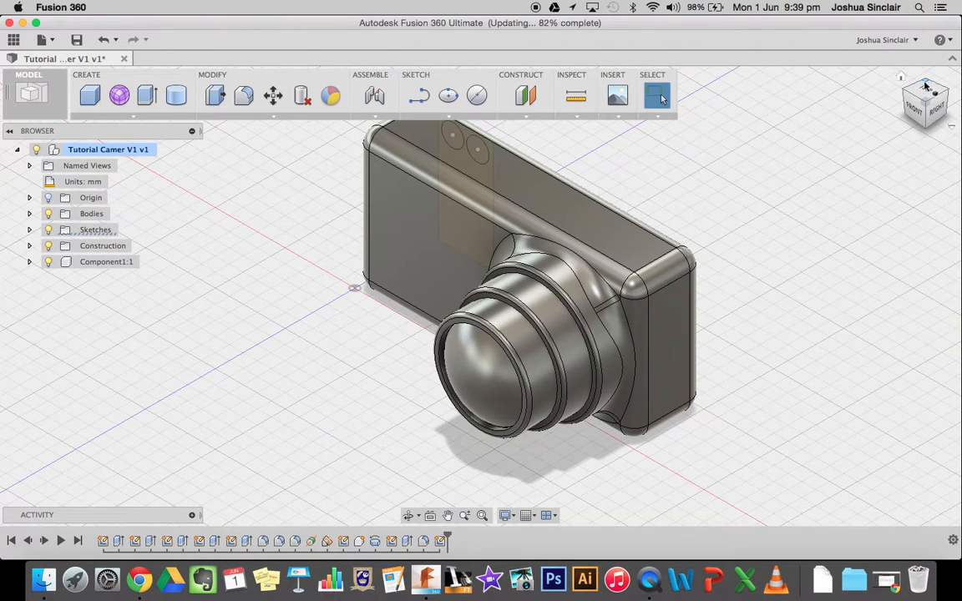
left_click(935, 87)
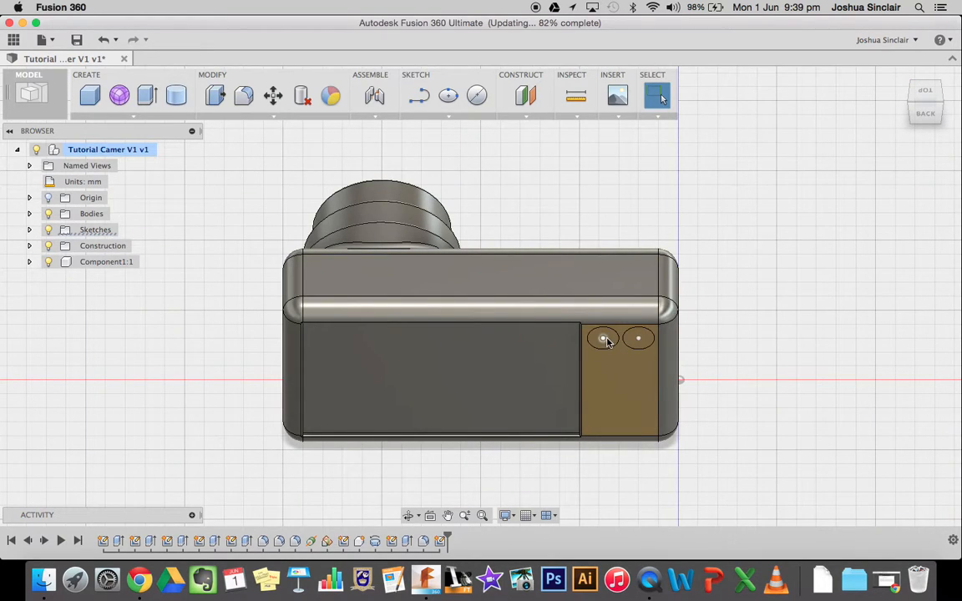
left_click(612, 338)
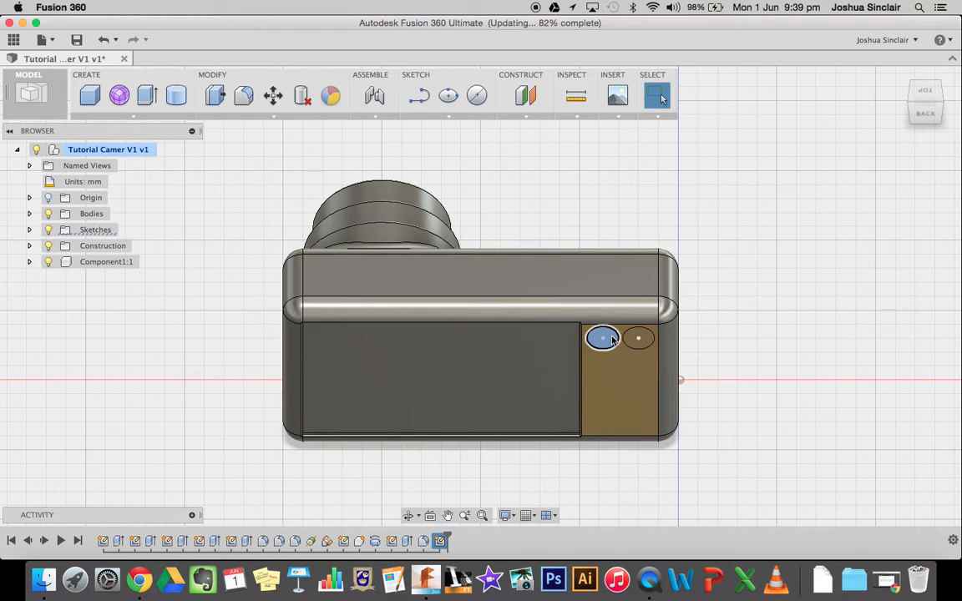
left_click(640, 339, "shift")
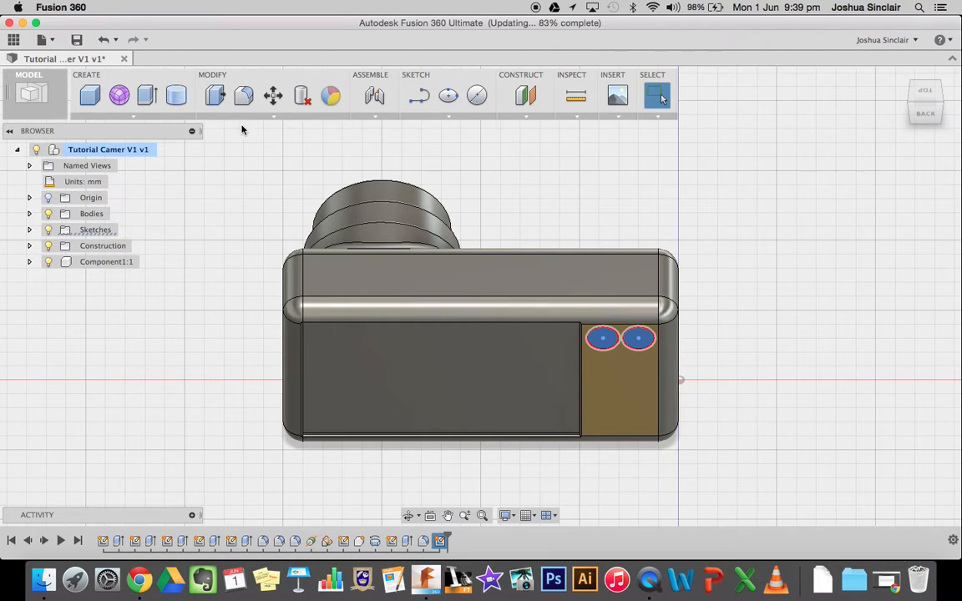
left_click(146, 96)
left_click_drag(638, 345, 638, 361)
left_click(745, 386)
type("2")
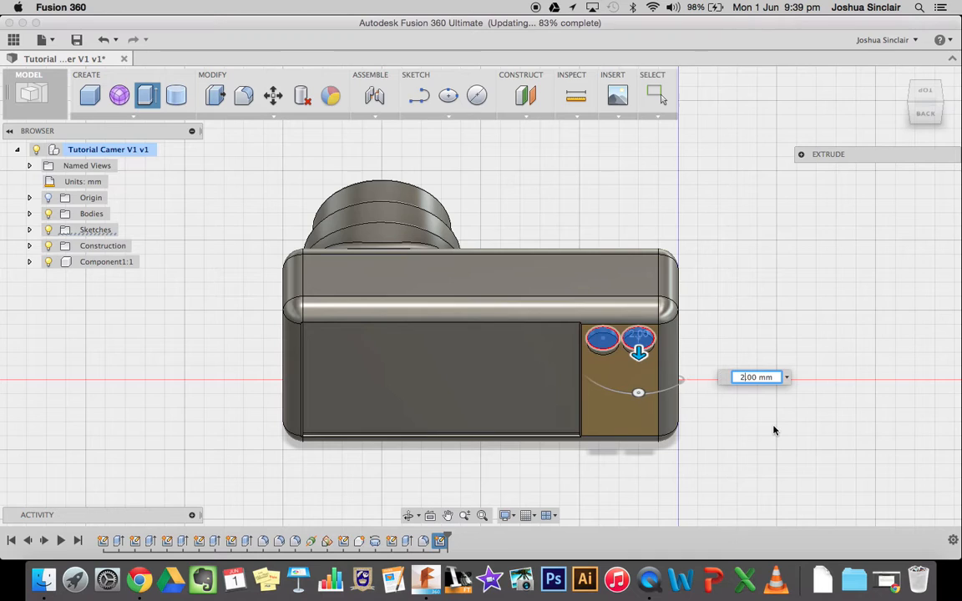
key("Return")
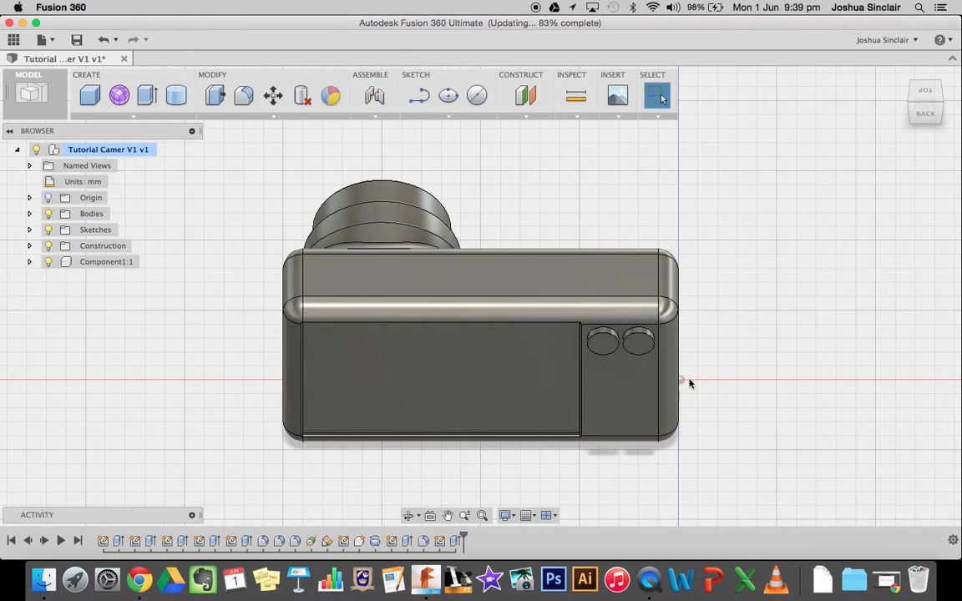
Step: Fillet the outer circular edges of both buttons with a constant 2 mm radius
scroll(693, 382, "up", 10)
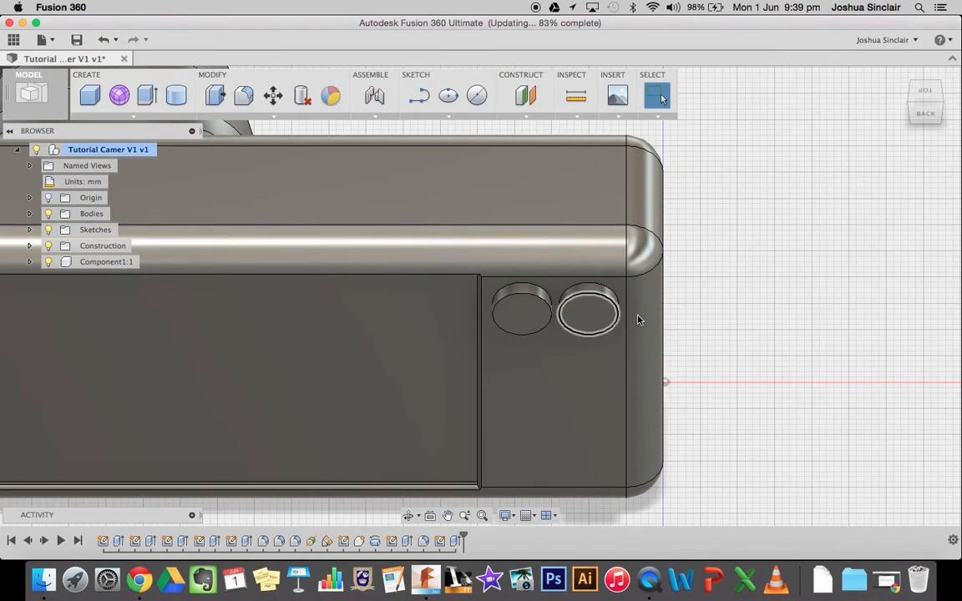
left_click(244, 96)
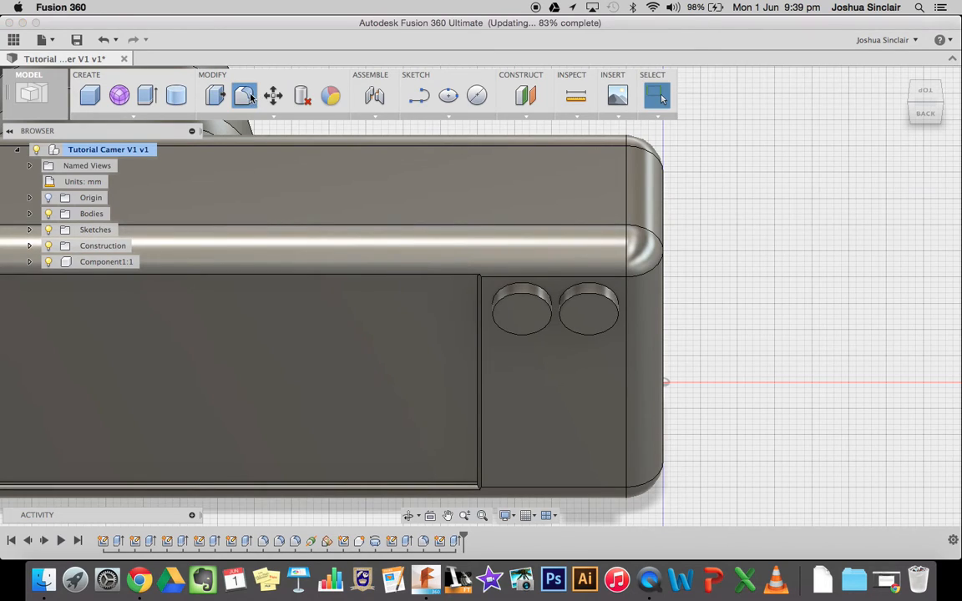
left_click(550, 302)
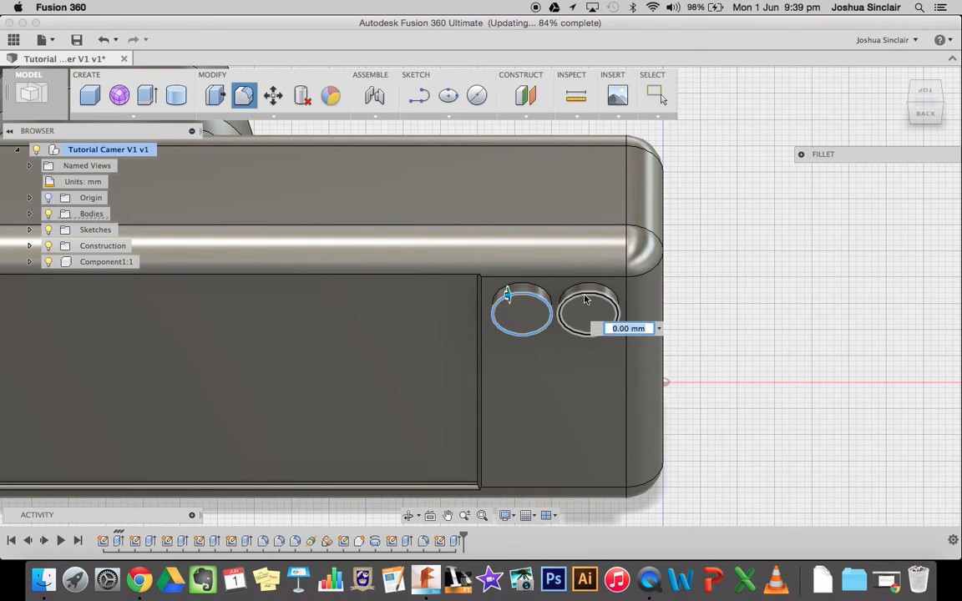
left_click(585, 294)
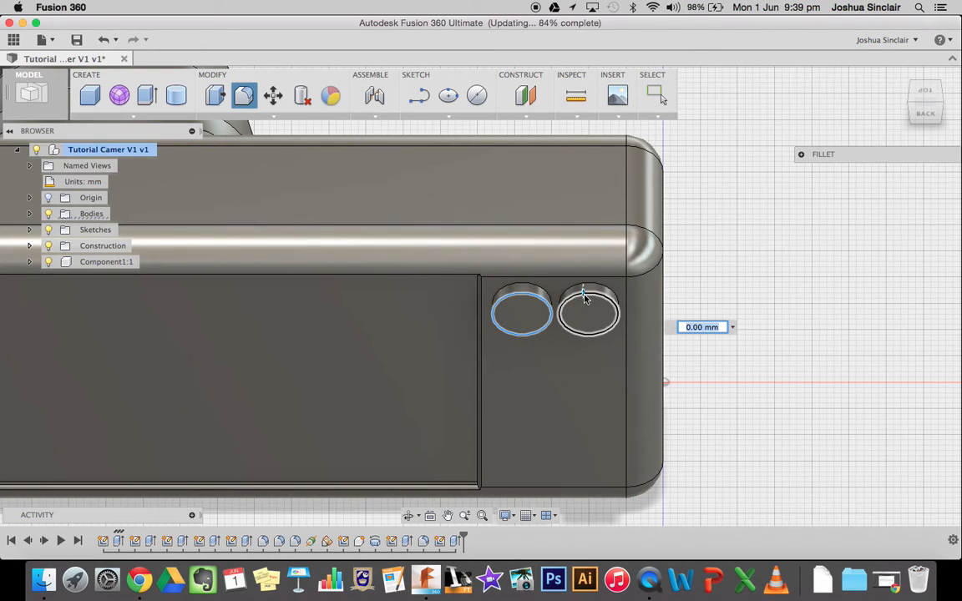
left_click(802, 155)
left_click(872, 207)
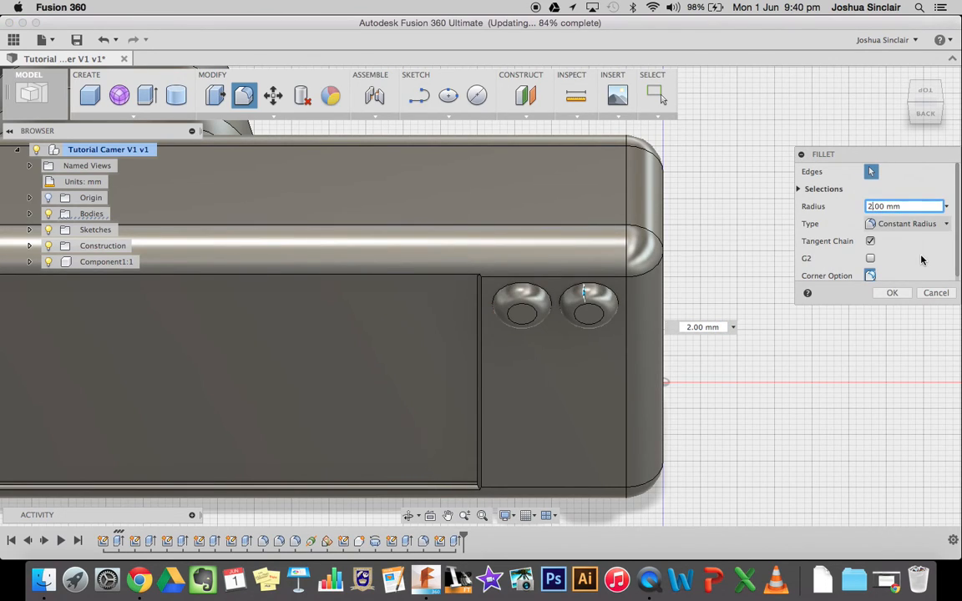
left_click(892, 293)
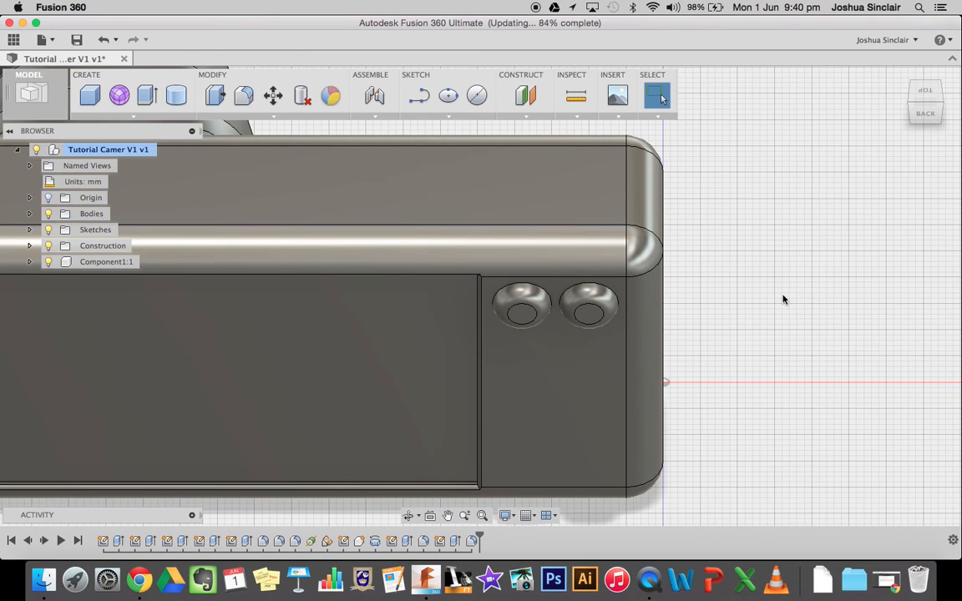
scroll(660, 296, "down", 6)
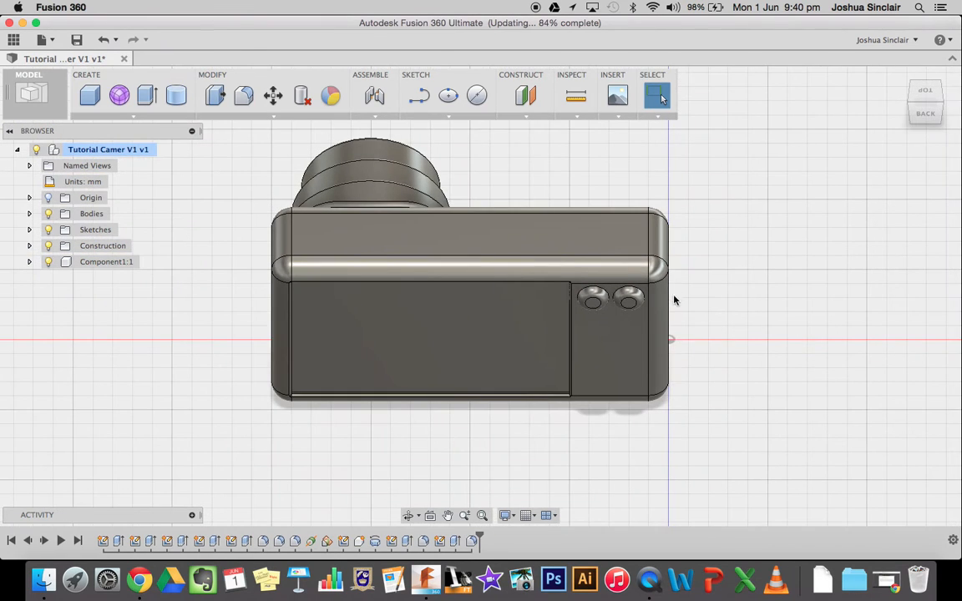